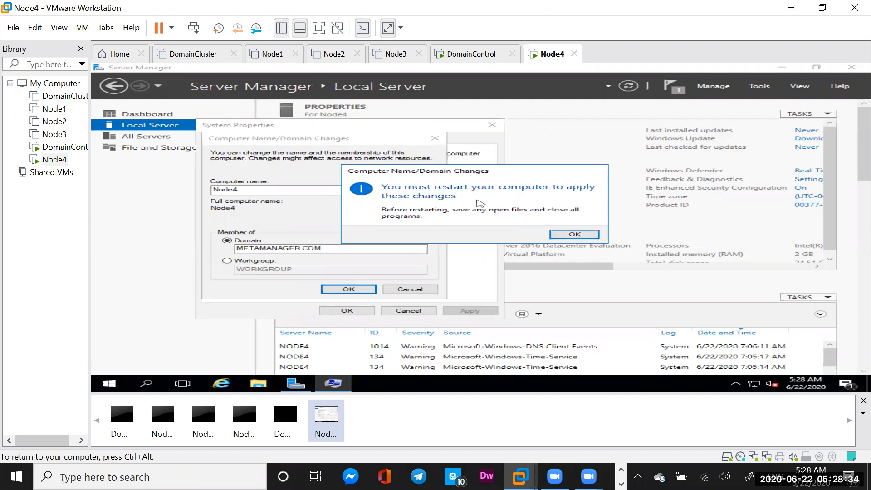
Acknowledge the METAMANAGER.COM restart notice, close System Properties, and restart Node4 now.
{"action": "left_click", "coordinate": [574, 234]}
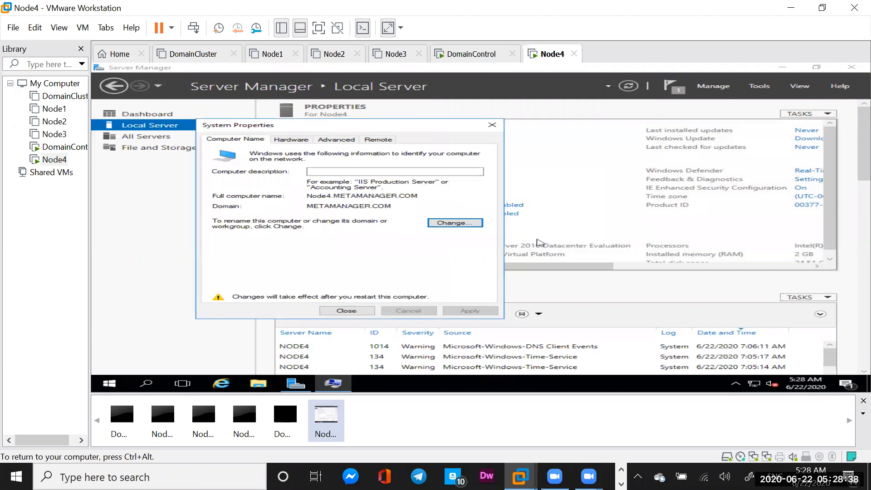
{"action": "left_click", "coordinate": [336, 310]}
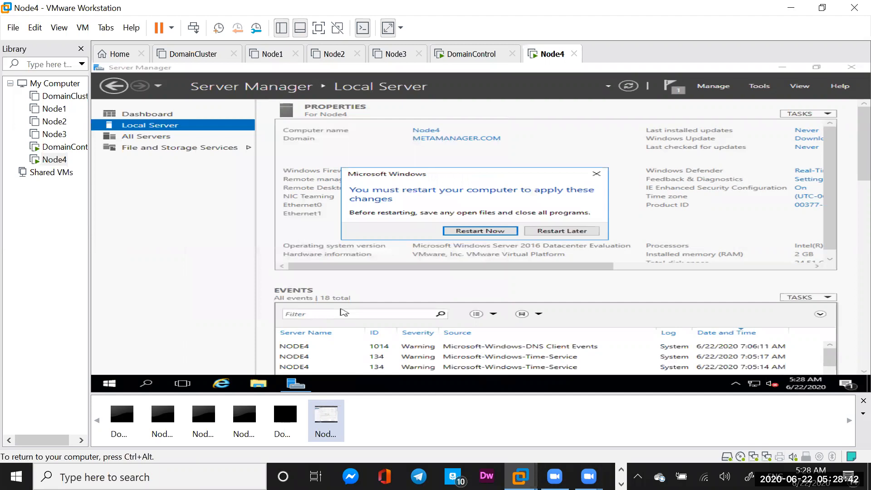
{"action": "left_click", "coordinate": [460, 228]}
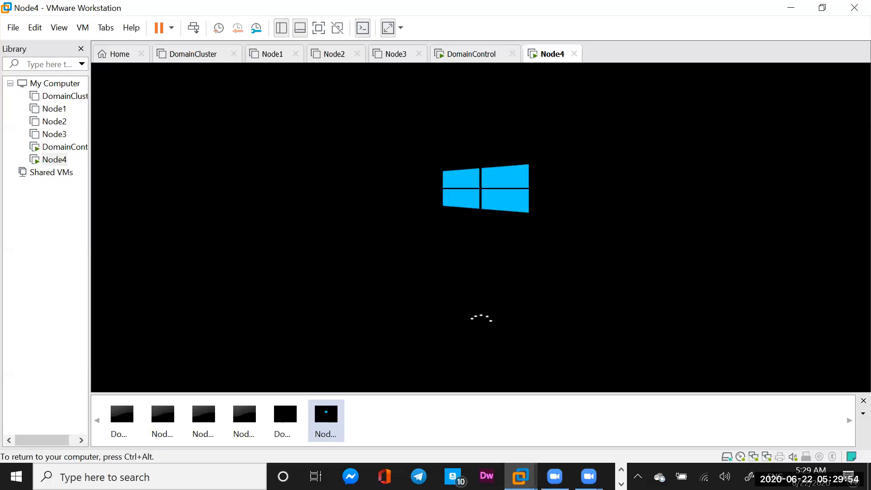
Release input back to the host once Node4 reaches its Windows lock screen.
{"action": "key", "text": "ctrl+alt"}
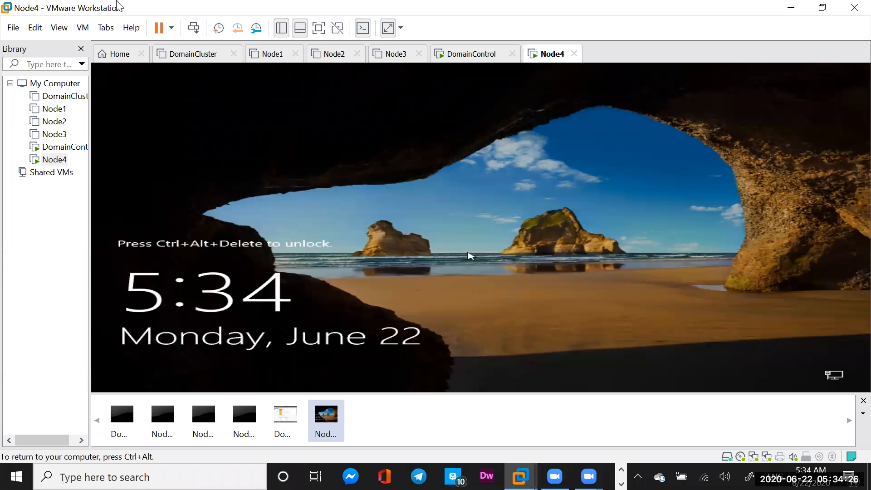
Sign in to Node4 as Other user ClusterAdmin, re-entering the password after the incorrect-password error.
{"action": "left_click", "coordinate": [195, 33]}
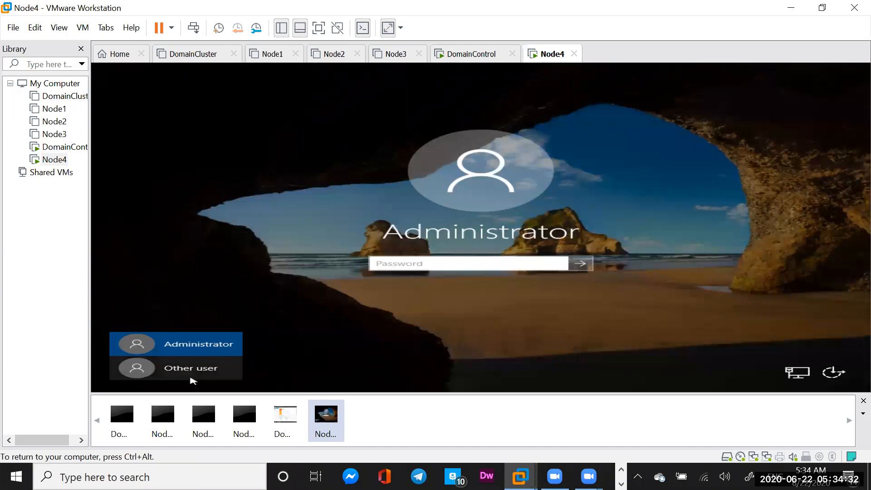
{"action": "left_click", "coordinate": [190, 371]}
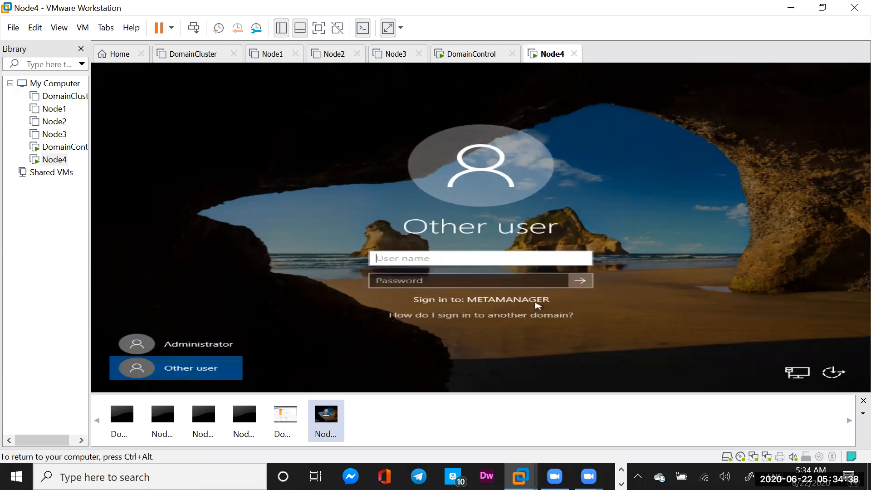
{"action": "type", "text": "ClusterAdmin"}
{"action": "left_click", "coordinate": [430, 282]}
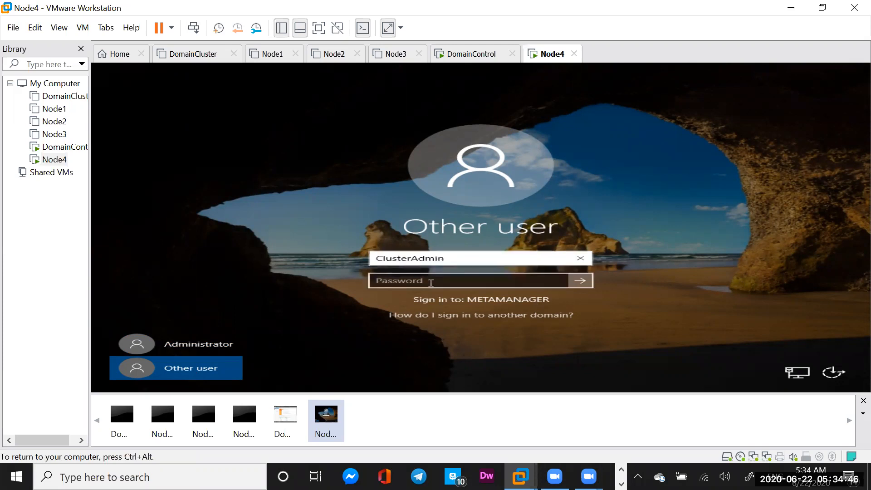
{"action": "type", "text": "**********"}
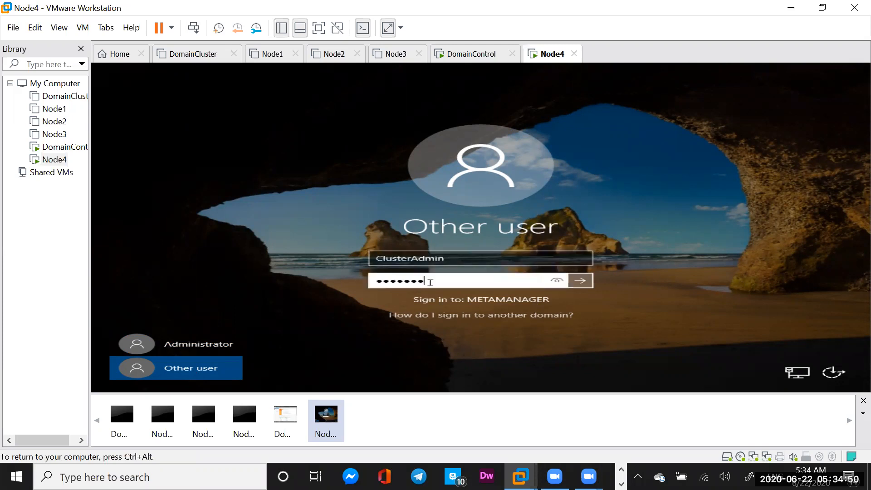
{"action": "type", "text": "*"}
{"action": "left_click", "coordinate": [583, 282]}
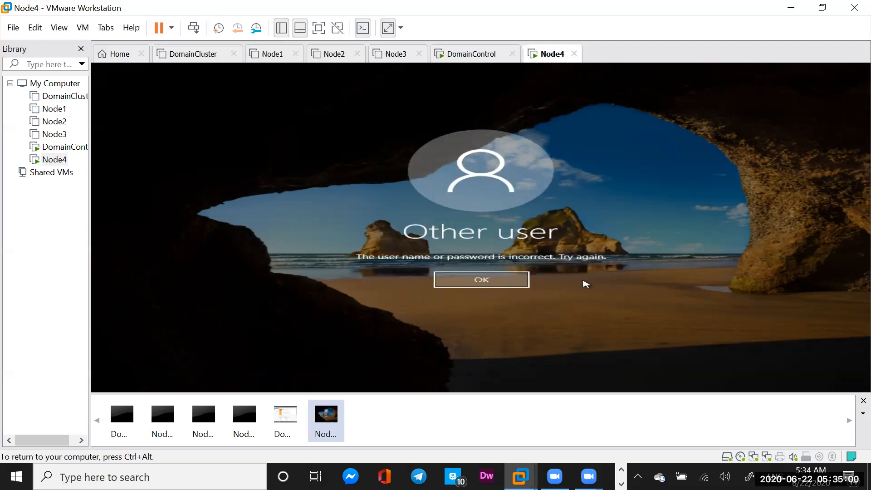
{"action": "left_click", "coordinate": [492, 282]}
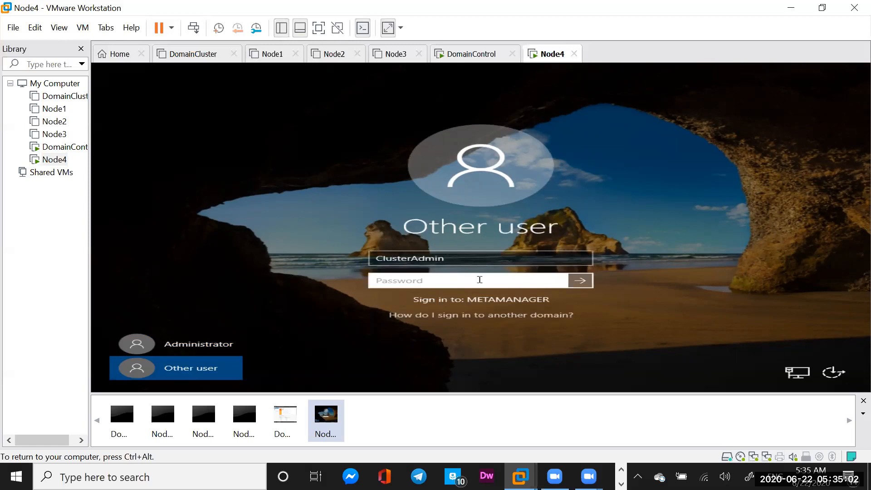
{"action": "type", "text": "•••••••••••"}
Submit the re-entered password so Node4 loads Server Manager under the ClusterAdmin account.
{"action": "left_click", "coordinate": [584, 284]}
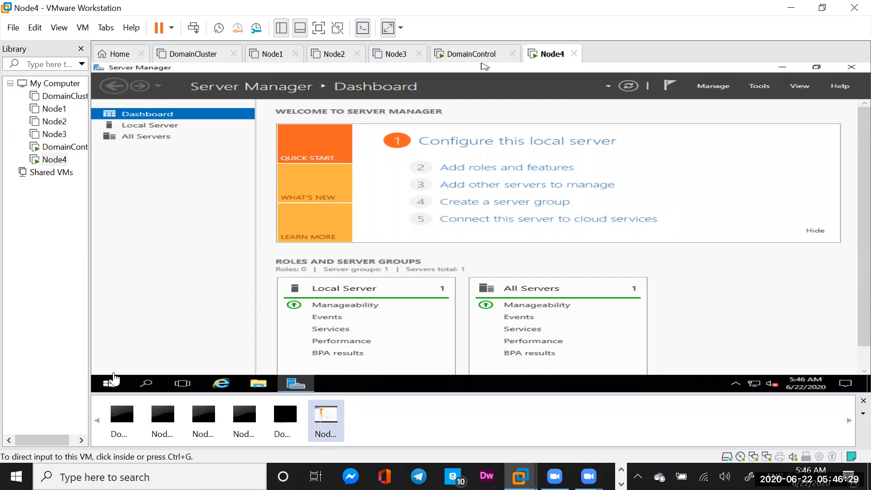
{"action": "left_click", "coordinate": [482, 64]}
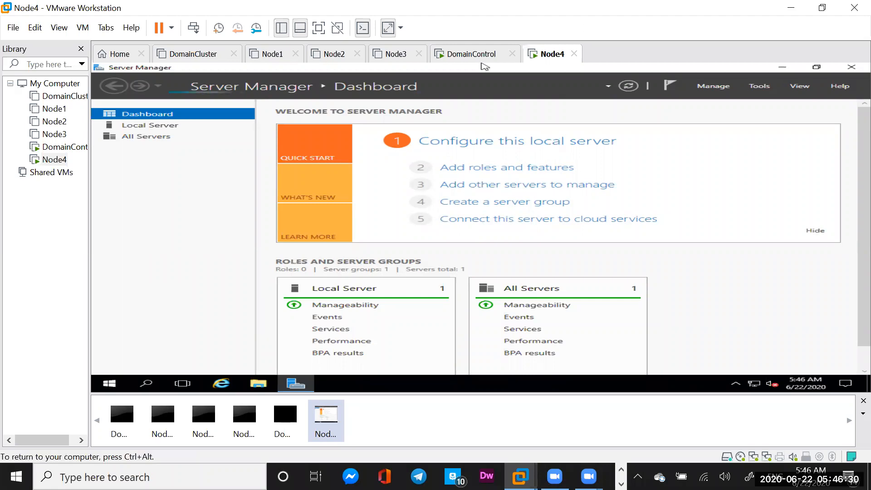
{"action": "left_click", "coordinate": [109, 386]}
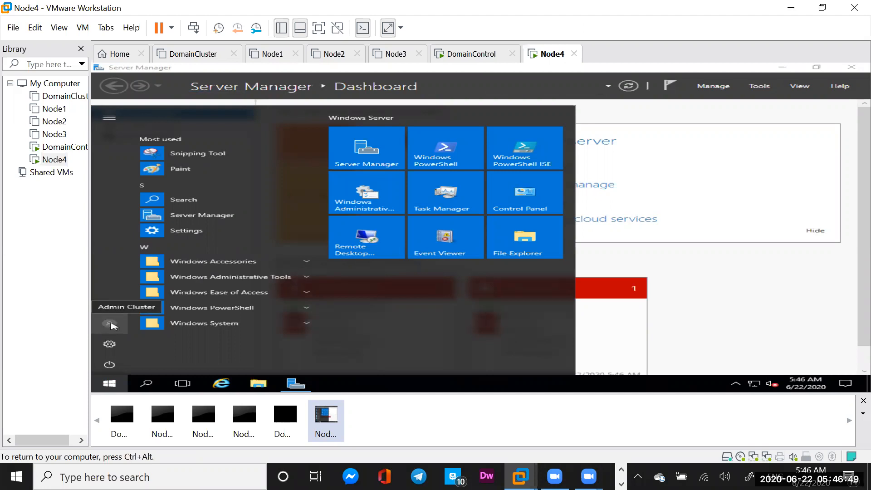
{"action": "left_click", "coordinate": [677, 297]}
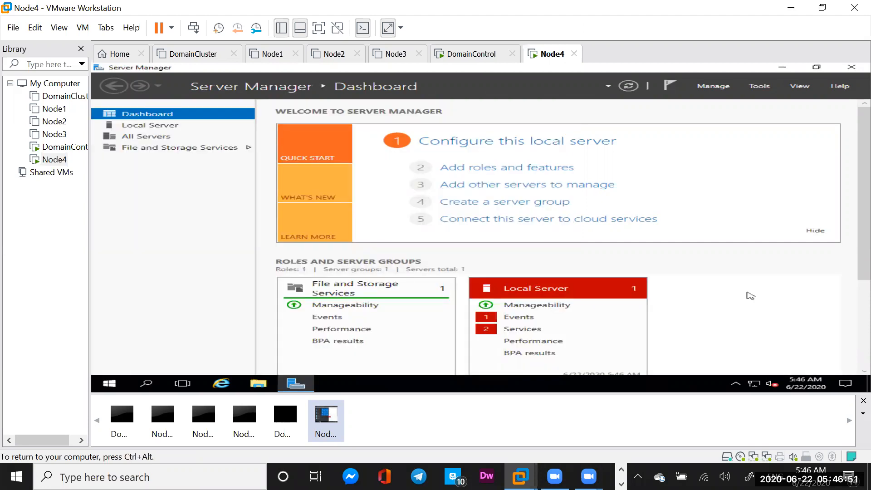
Switch to the DomainControl VM and sign in with the cluster admin account's password.
{"action": "left_click", "coordinate": [469, 58]}
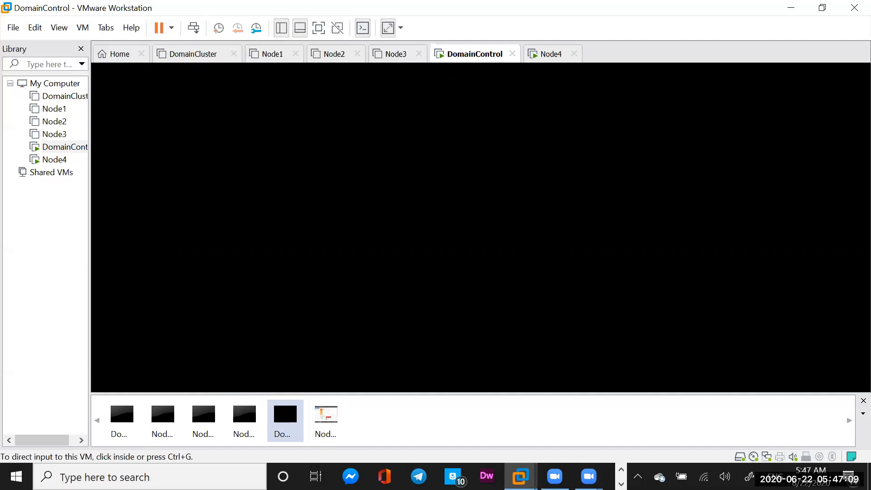
{"action": "left_click", "coordinate": [427, 146]}
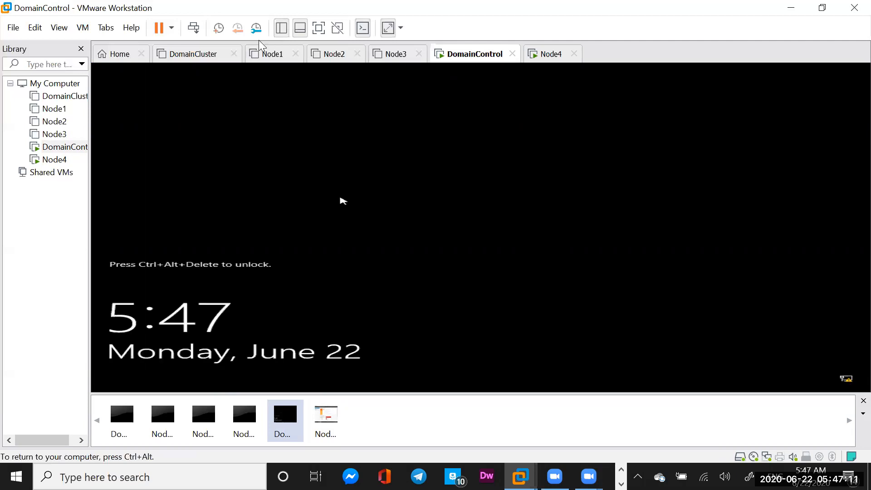
{"action": "key", "text": "ctrl+alt"}
{"action": "left_click", "coordinate": [193, 28]}
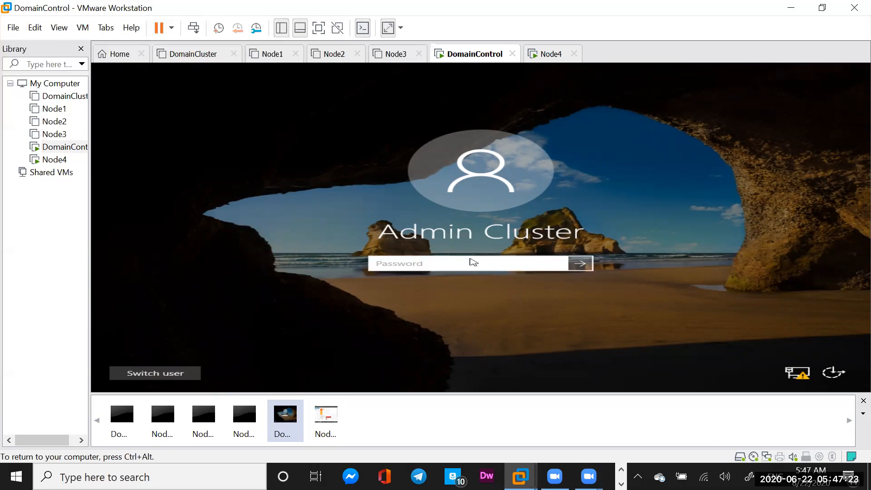
{"action": "type", "text": "P"}
{"action": "key", "text": "BackSpace"}
{"action": "type", "text": "Password123"}
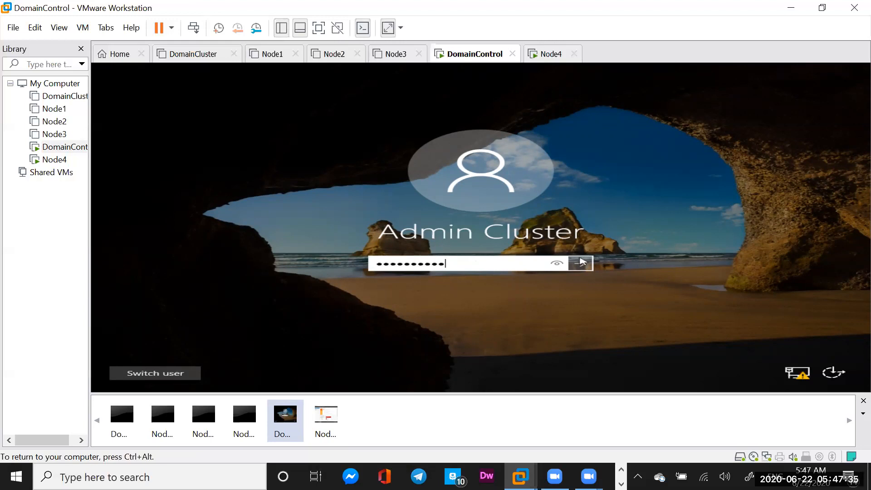
{"action": "left_click", "coordinate": [581, 262]}
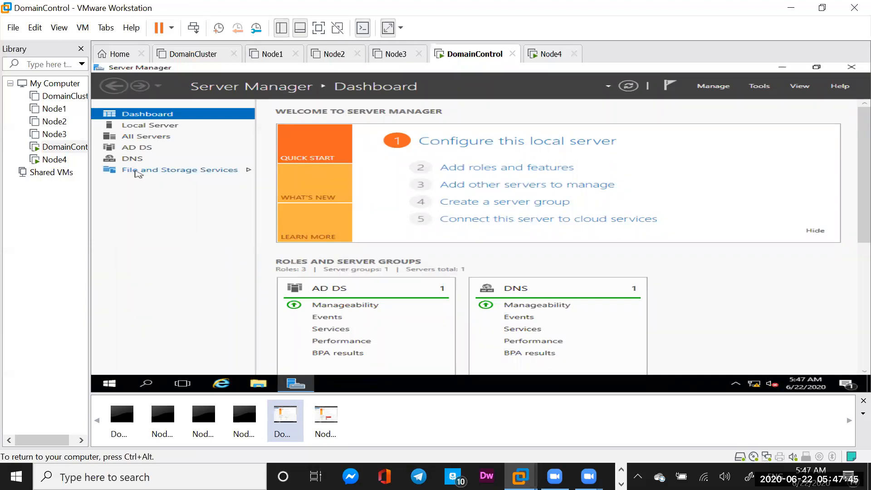
Go to File and Storage Services > iSCSI in DomainControl's Server Manager.
{"action": "left_click", "coordinate": [188, 170]}
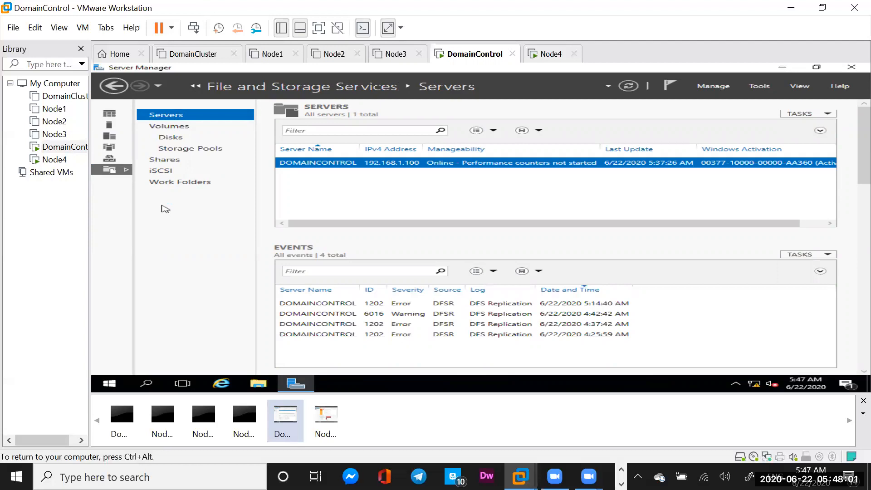
{"action": "left_click", "coordinate": [160, 173]}
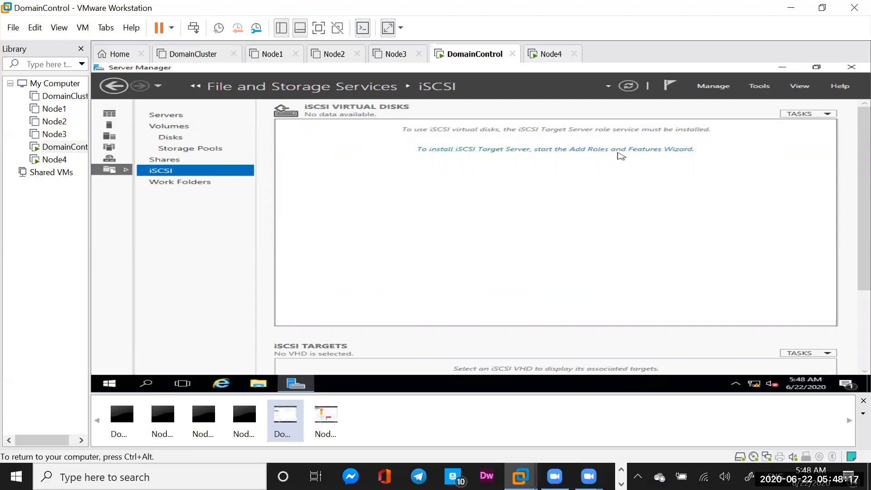
Install the iSCSI Target Server role service on DomainControl through the Add Roles and Features Wizard.
{"action": "left_click", "coordinate": [507, 152]}
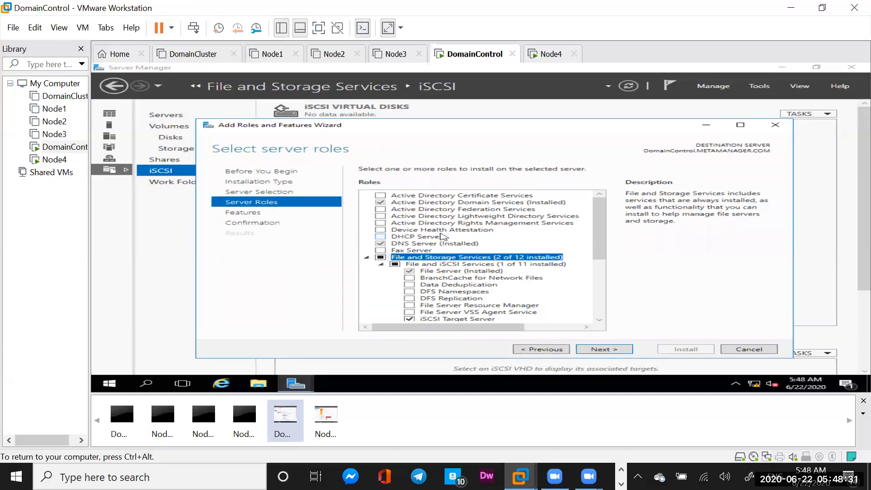
{"action": "left_click", "coordinate": [606, 350]}
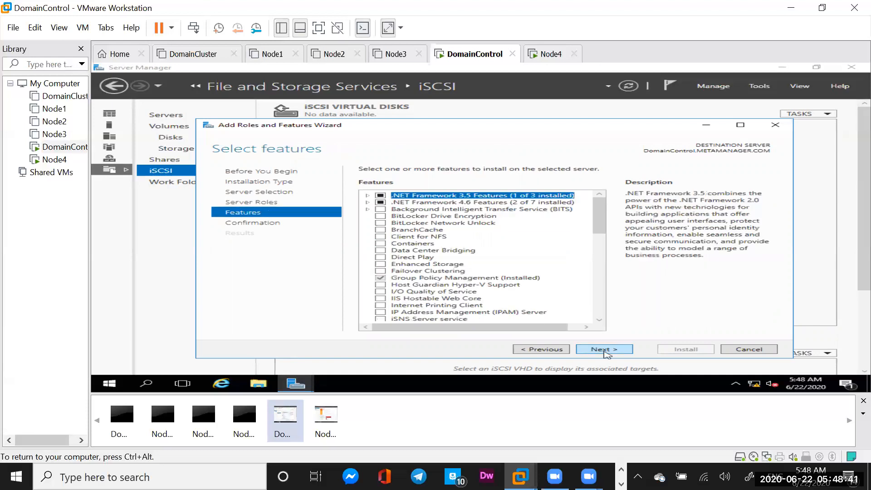
{"action": "left_click", "coordinate": [606, 350]}
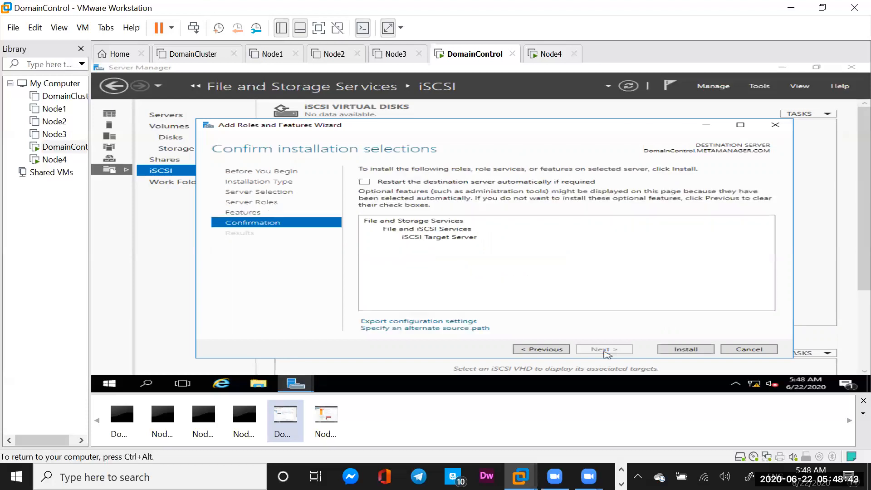
{"action": "left_click", "coordinate": [686, 350]}
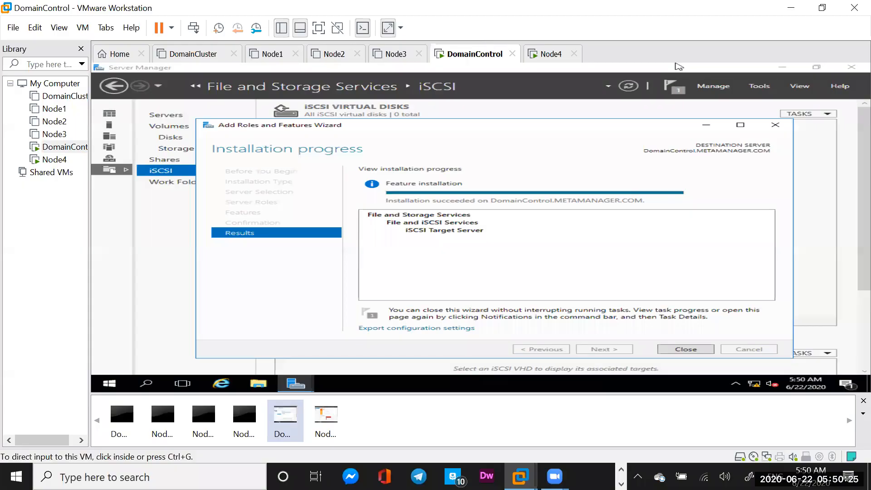
{"action": "left_click", "coordinate": [517, 218]}
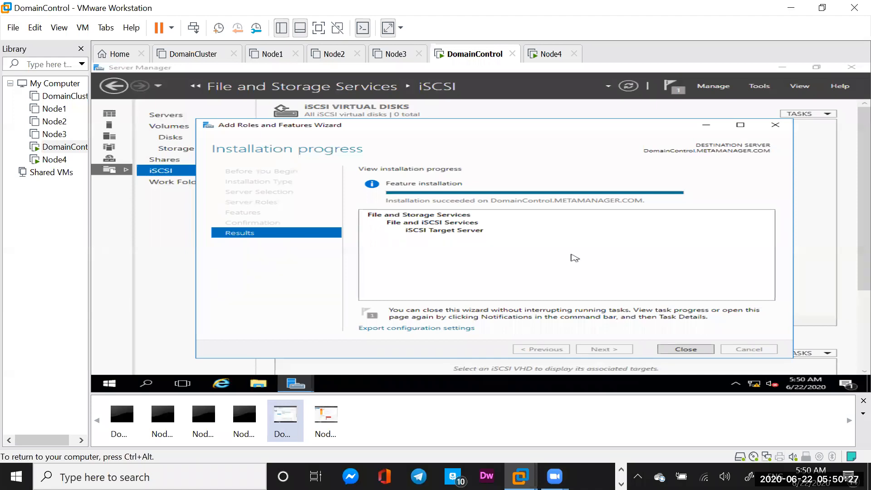
Close the finished install wizard and launch New iSCSI Virtual Disk from the TASKS menu.
{"action": "left_click", "coordinate": [681, 350]}
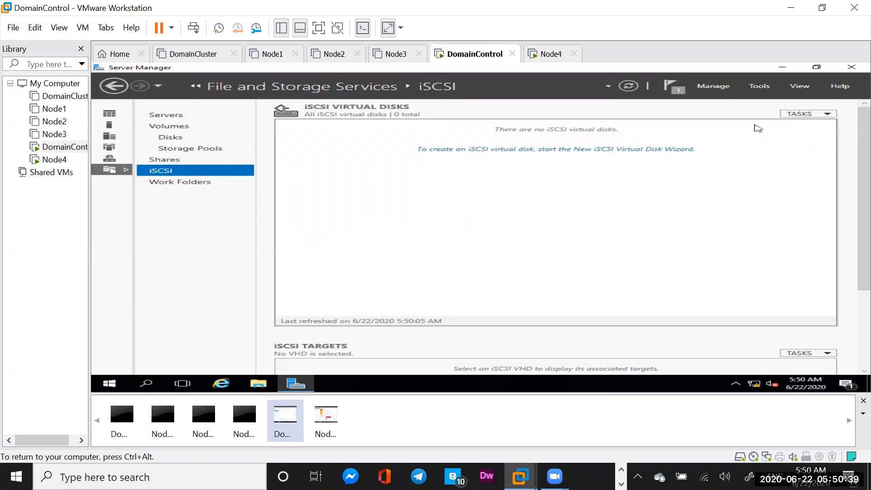
{"action": "left_click", "coordinate": [829, 115]}
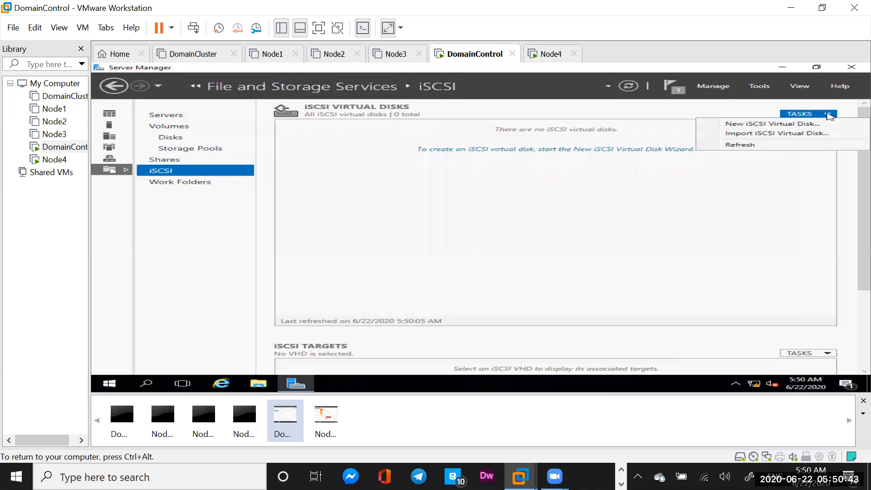
{"action": "left_click", "coordinate": [773, 124]}
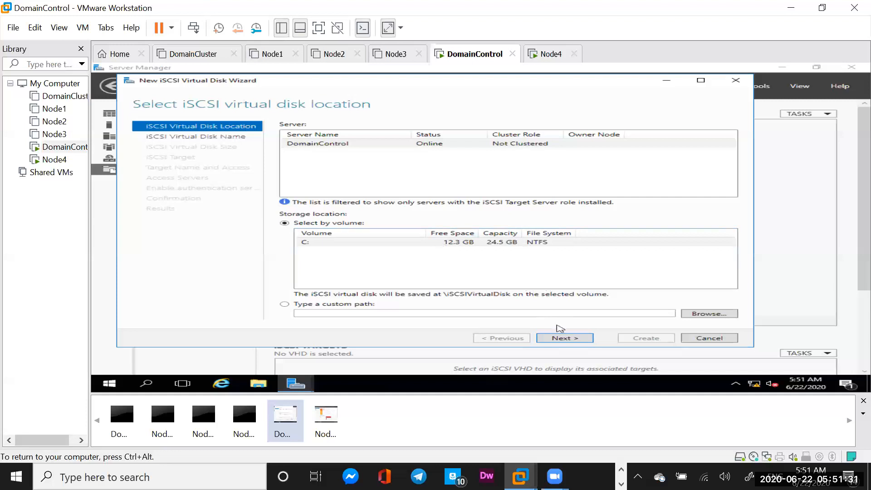
Create the MSTDC virtual disk on C: as a 256 MB dynamically expanding disk.
{"action": "left_click", "coordinate": [562, 339]}
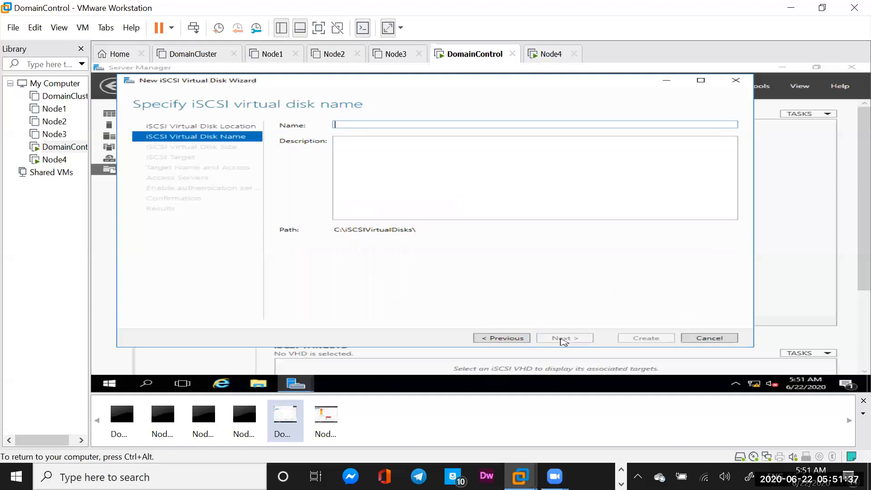
{"action": "type", "text": "MSTDC"}
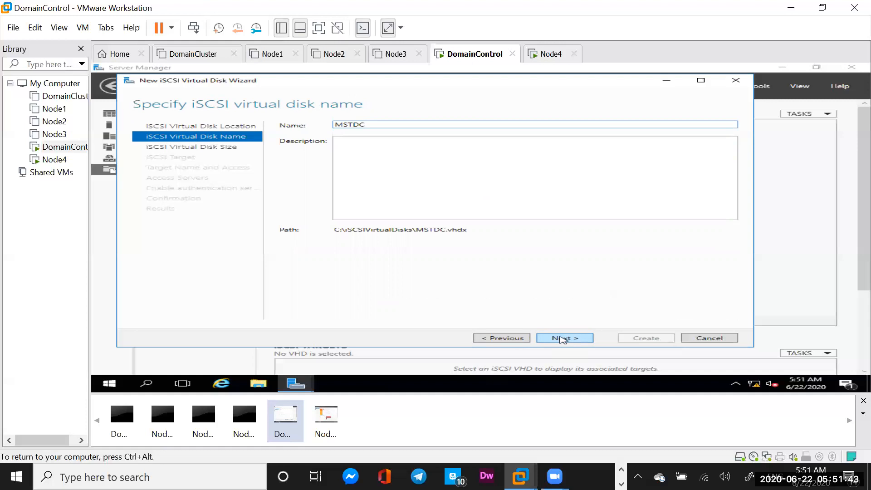
{"action": "left_click", "coordinate": [563, 338]}
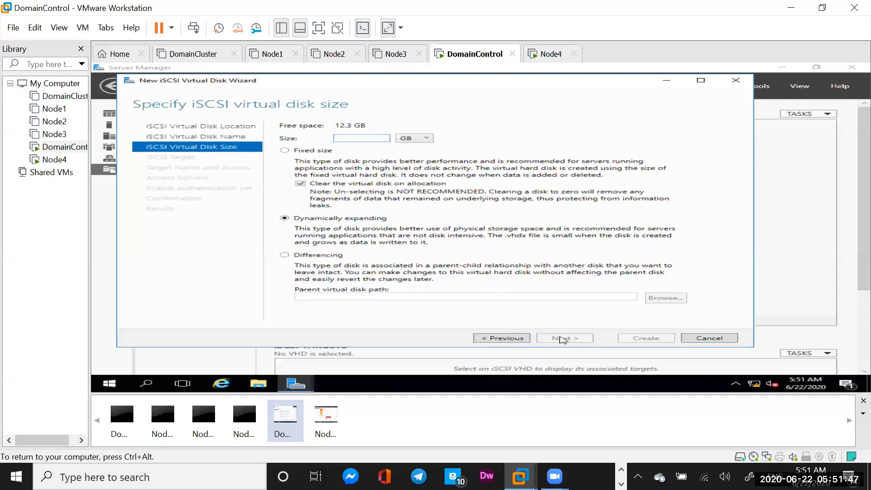
{"action": "type", "text": "256"}
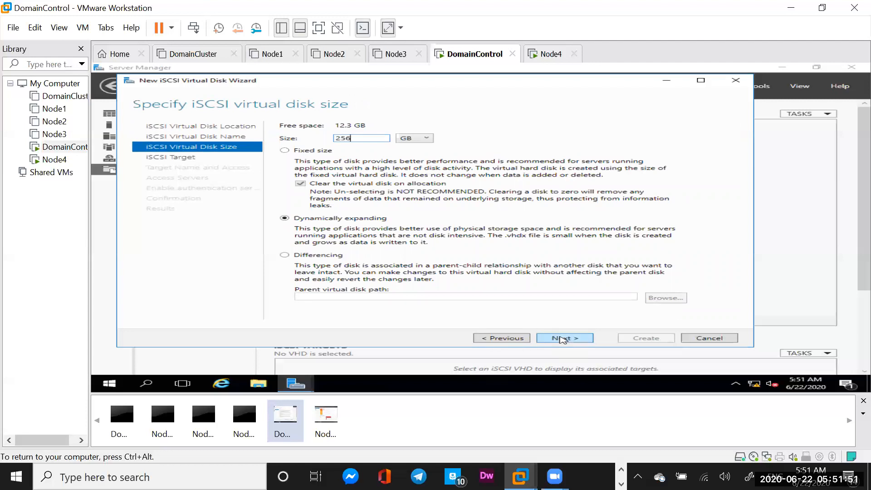
{"action": "left_click", "coordinate": [428, 139]}
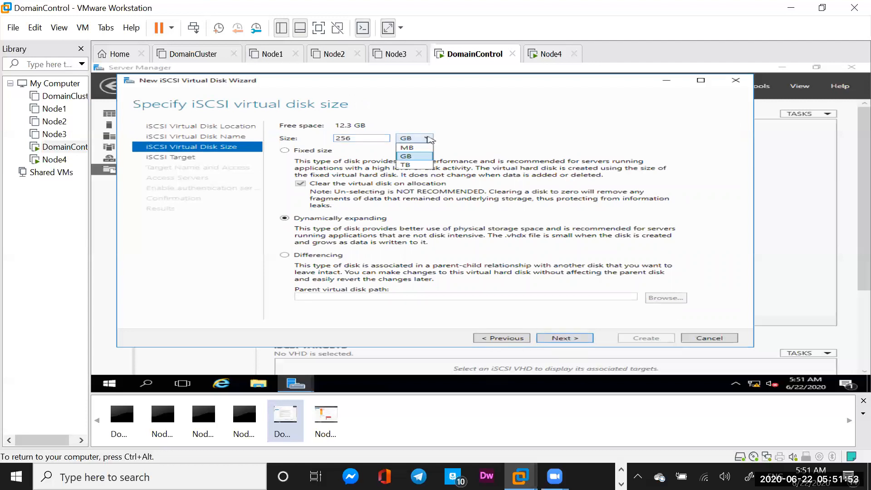
{"action": "left_click", "coordinate": [409, 147]}
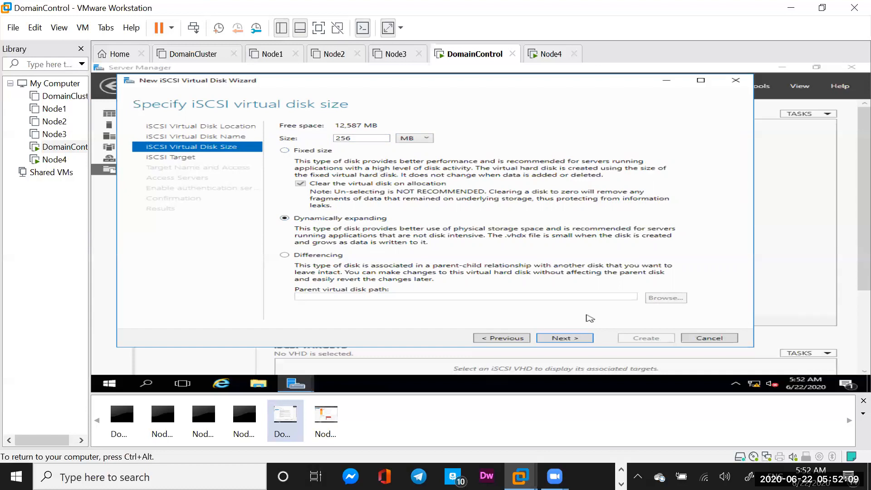
{"action": "left_click", "coordinate": [562, 340]}
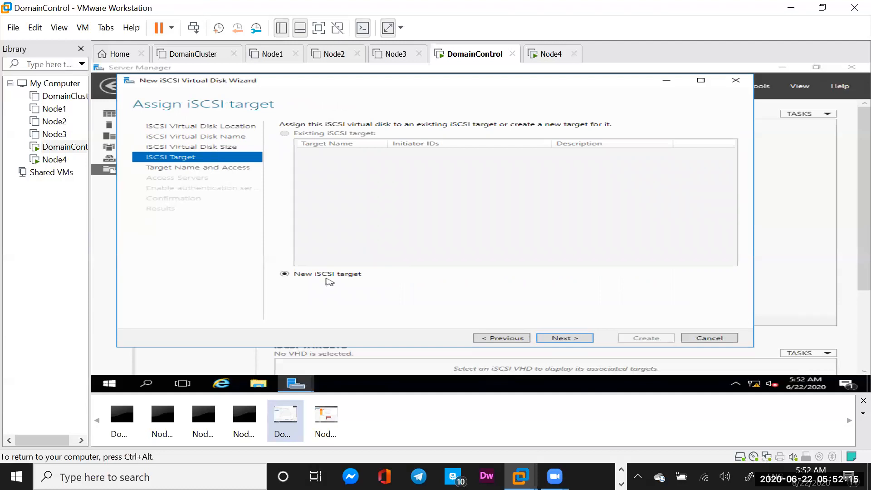
Assign the disk to a new iSCSI target named MGRCLUSTER.
{"action": "left_click", "coordinate": [558, 338]}
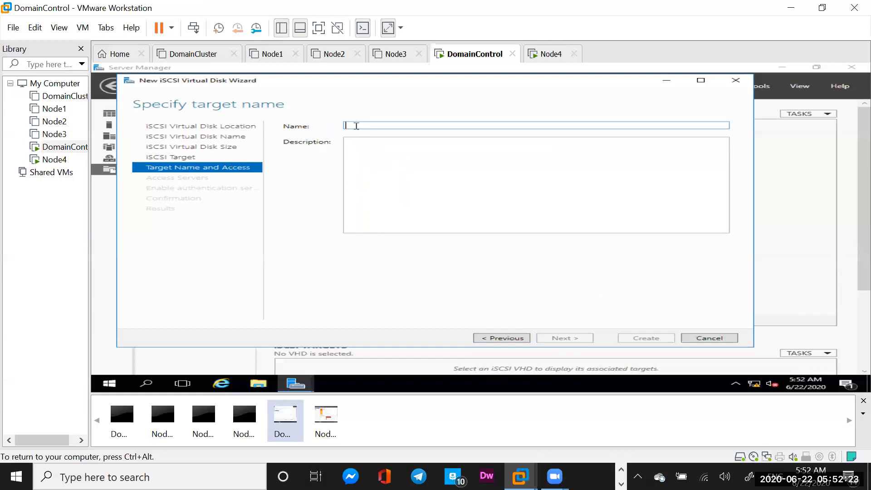
{"action": "type", "text": "cL"}
{"action": "key", "text": "BackSpace"}
{"action": "key", "text": "BackSpace"}
{"action": "type", "text": "MGR"}
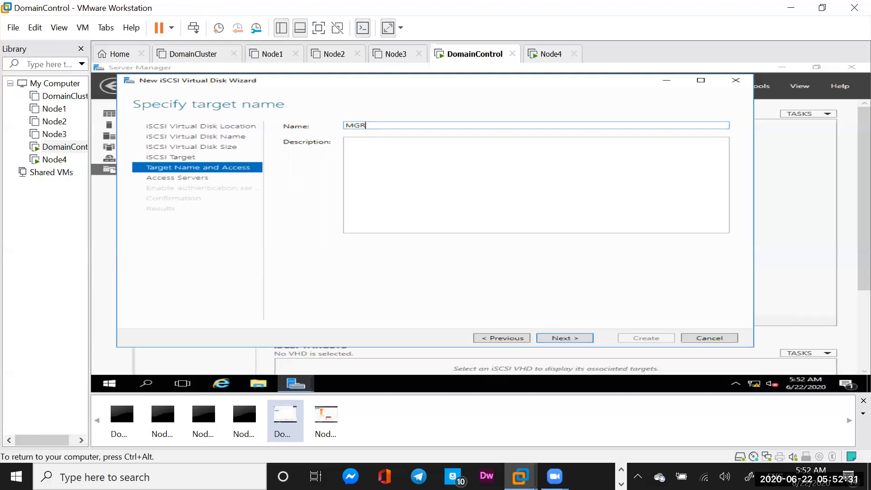
{"action": "type", "text": "CLUSTER"}
{"action": "left_click", "coordinate": [578, 339]}
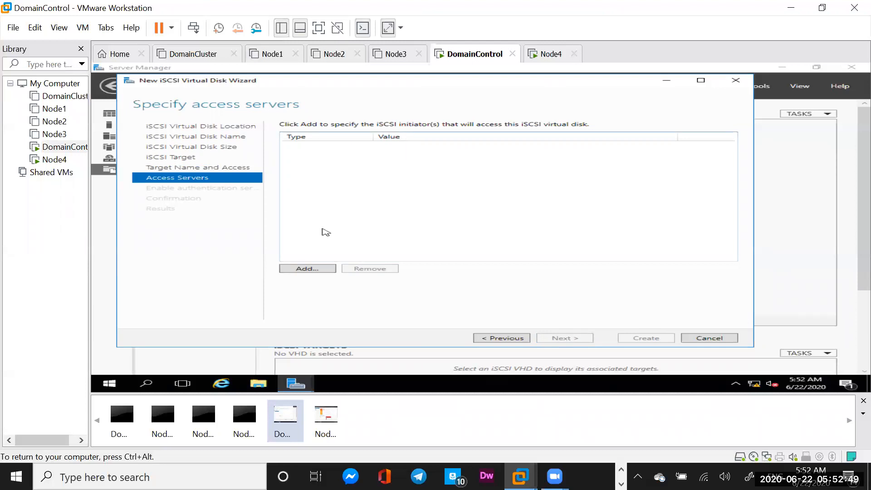
Add IP address 192.168.1.101 as an allowed access server for the iSCSI target.
{"action": "left_click", "coordinate": [309, 268]}
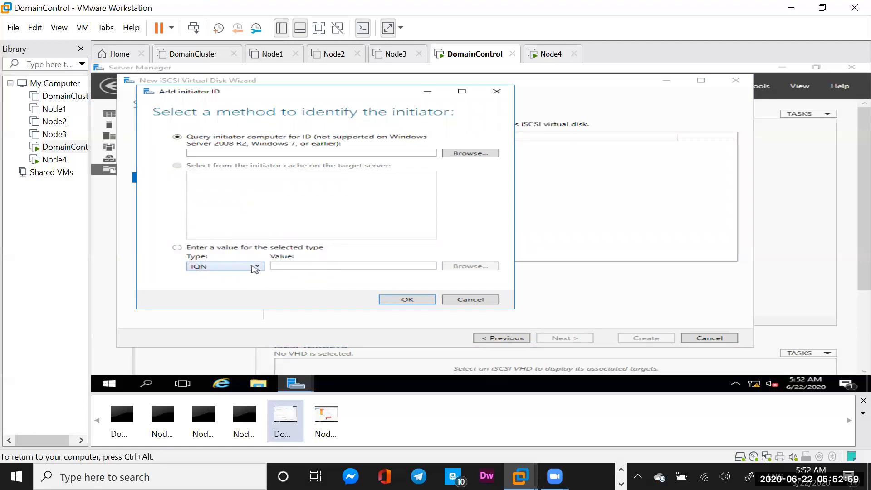
{"action": "left_click", "coordinate": [177, 247]}
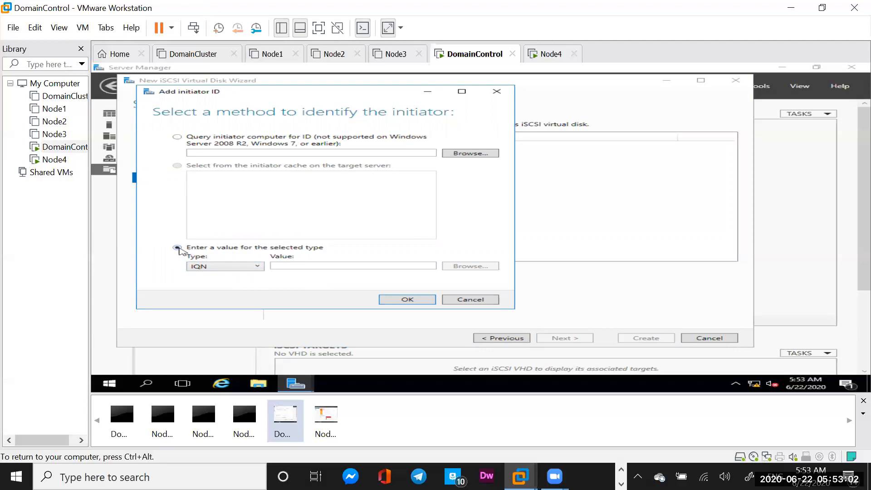
{"action": "left_click", "coordinate": [259, 264]}
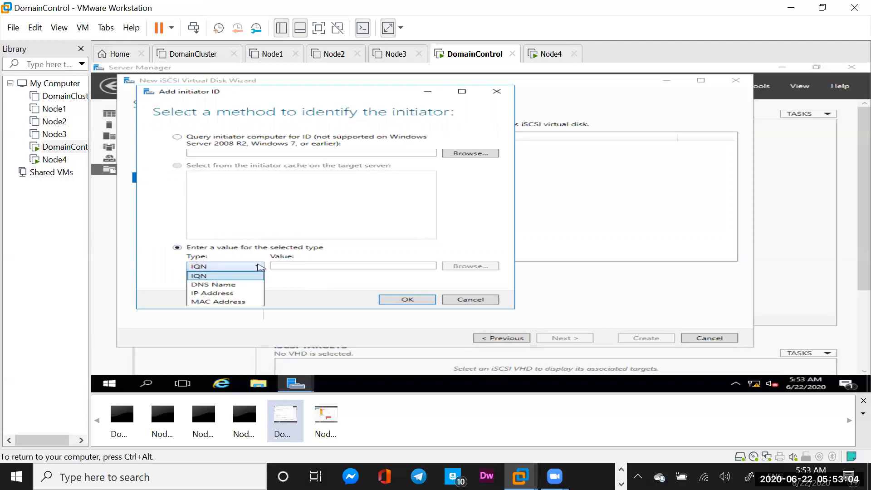
{"action": "left_click", "coordinate": [228, 292]}
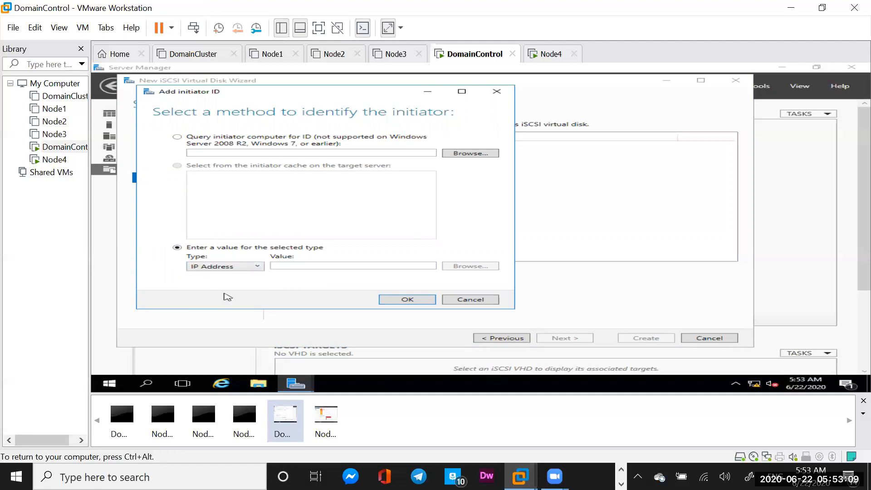
{"action": "left_click", "coordinate": [311, 265]}
{"action": "type", "text": "19"}
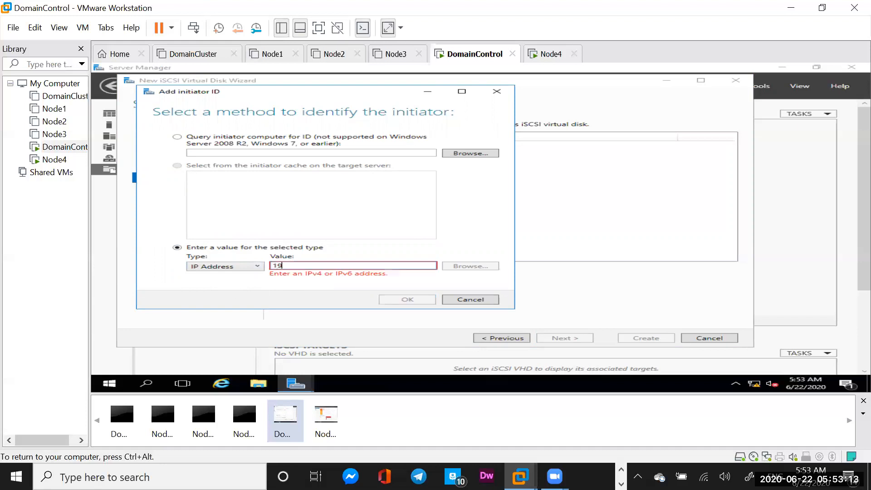
{"action": "type", "text": "2.168.1.101"}
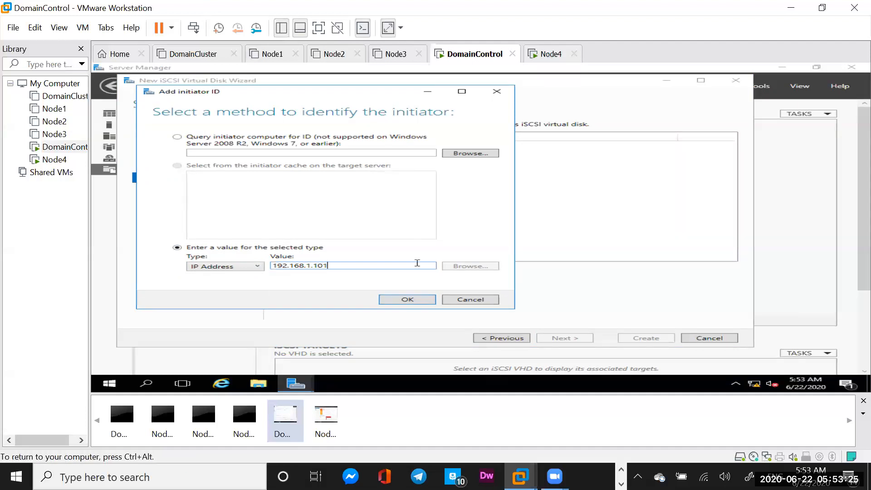
{"action": "left_click", "coordinate": [406, 299]}
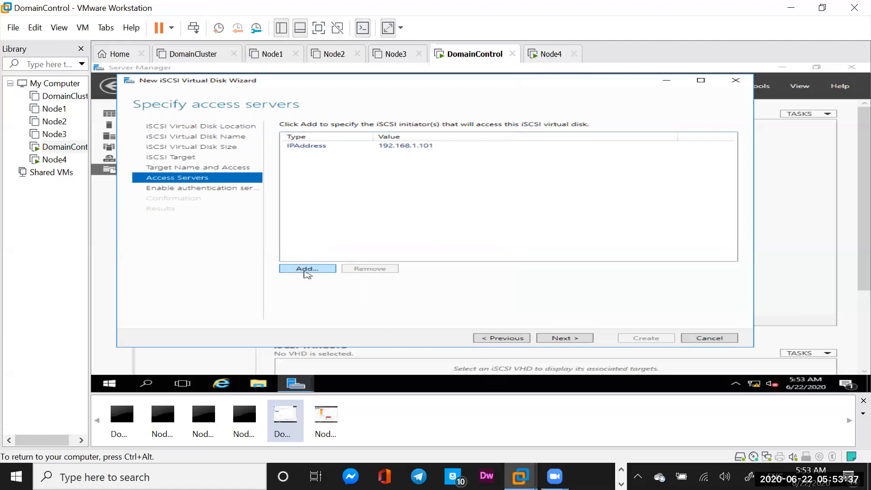
Power on the Node3 virtual machine, then return to DomainControl.
{"action": "left_click", "coordinate": [393, 57]}
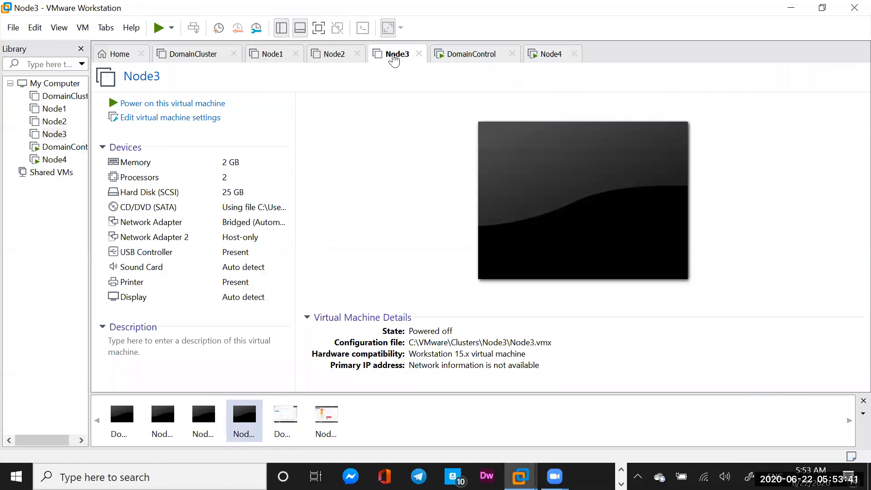
{"action": "left_click", "coordinate": [192, 106]}
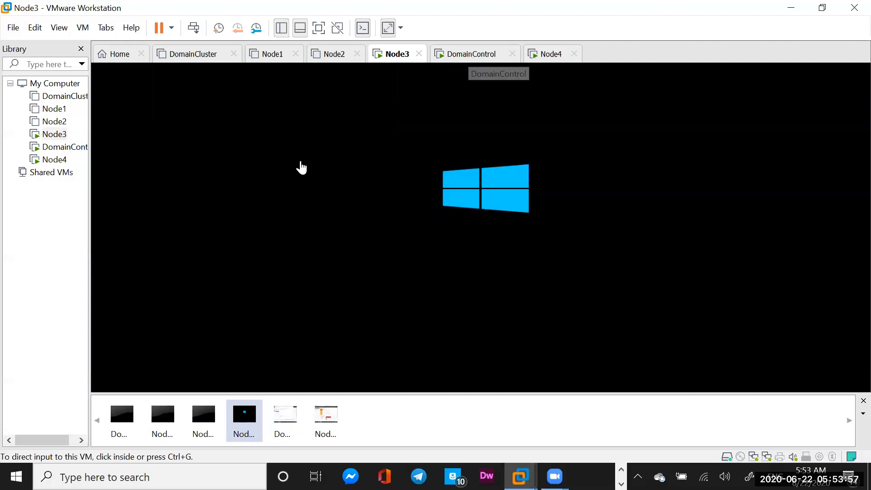
{"action": "left_click", "coordinate": [470, 55]}
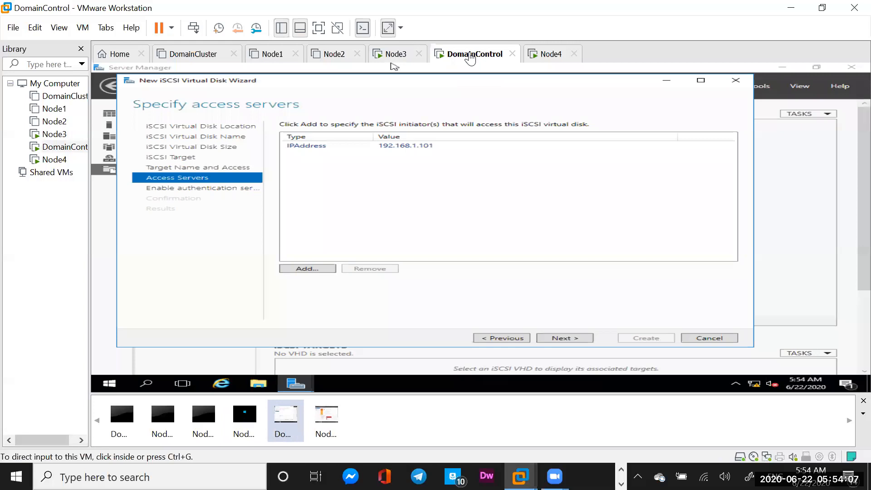
Abandon adding a second initiator and continue with only 192.168.1.101 as access server.
{"action": "left_click", "coordinate": [306, 268]}
{"action": "left_click", "coordinate": [308, 268]}
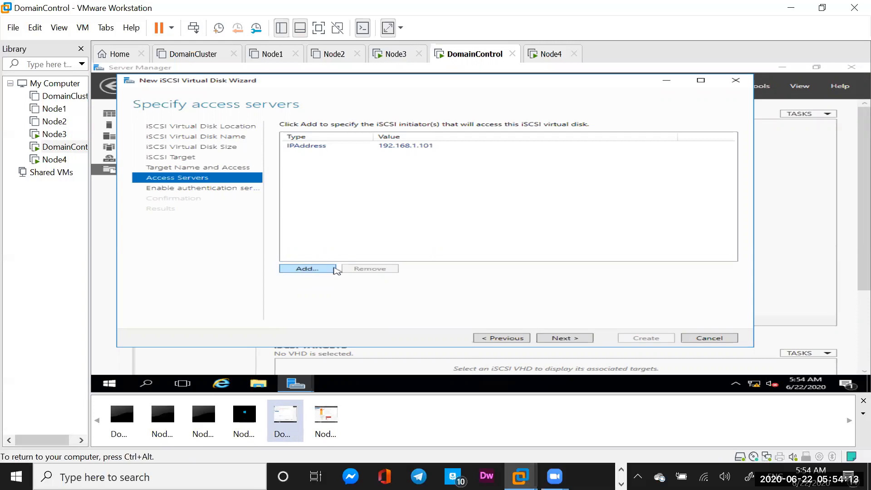
{"action": "left_click", "coordinate": [303, 268]}
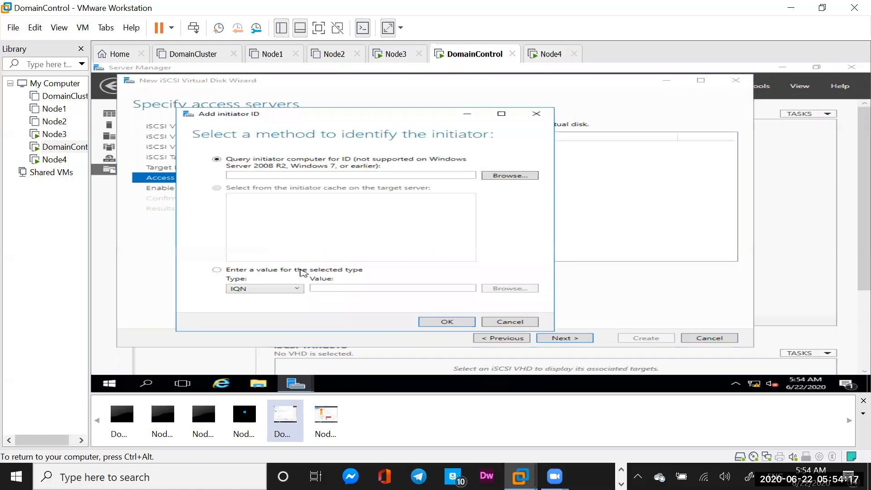
{"action": "left_click", "coordinate": [217, 270]}
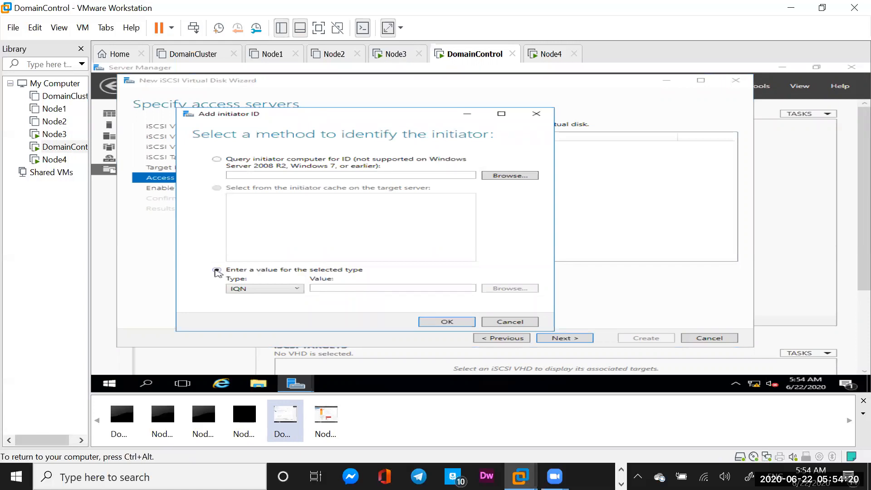
{"action": "left_click", "coordinate": [297, 289]}
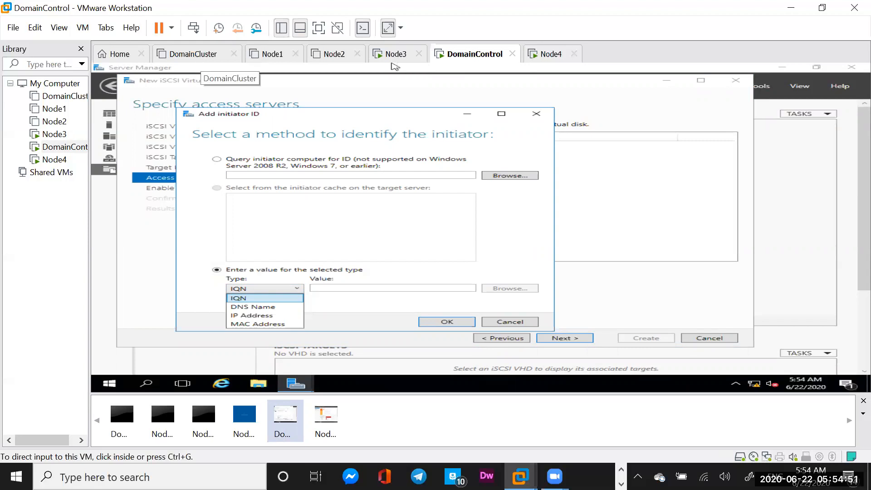
{"action": "left_click", "coordinate": [526, 324]}
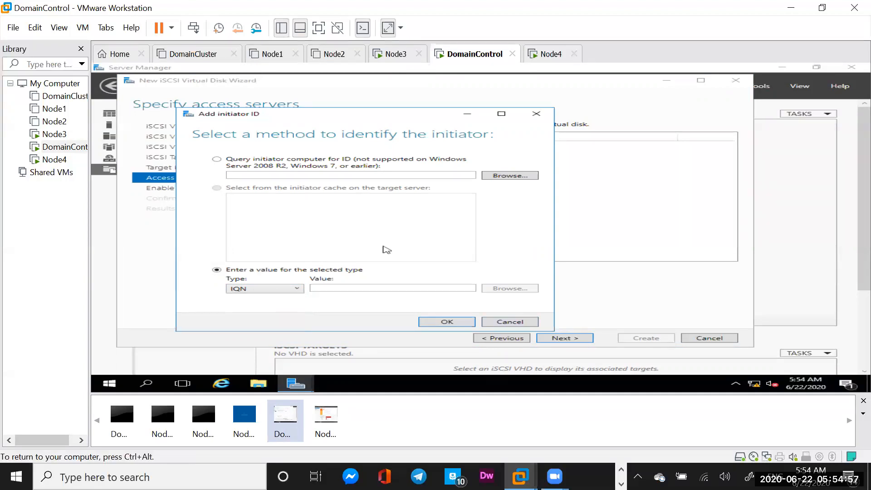
{"action": "left_click", "coordinate": [506, 323]}
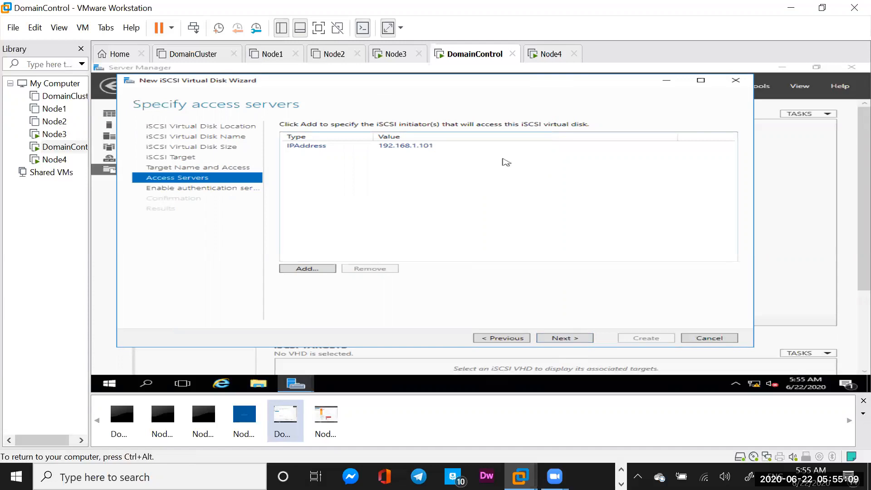
{"action": "left_click", "coordinate": [567, 342]}
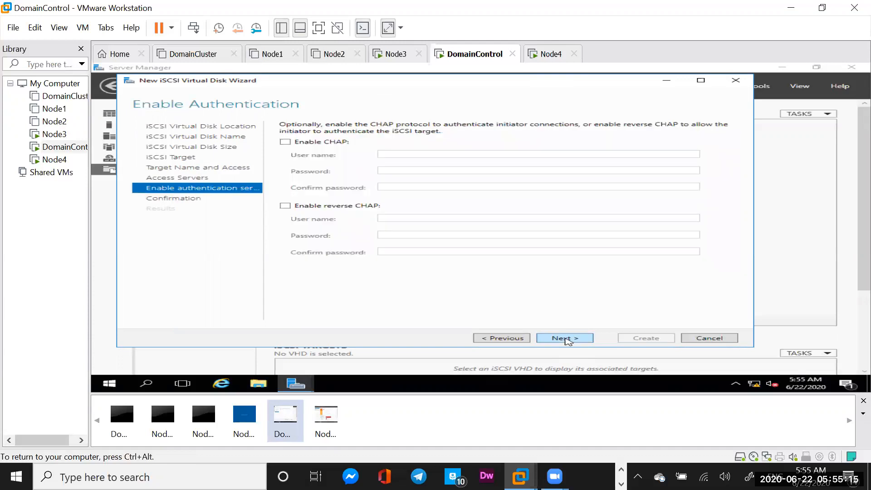
Skip authentication and create the 256 MB MSTDC.vhdx disk on target mgrcluster.
{"action": "left_click", "coordinate": [567, 342]}
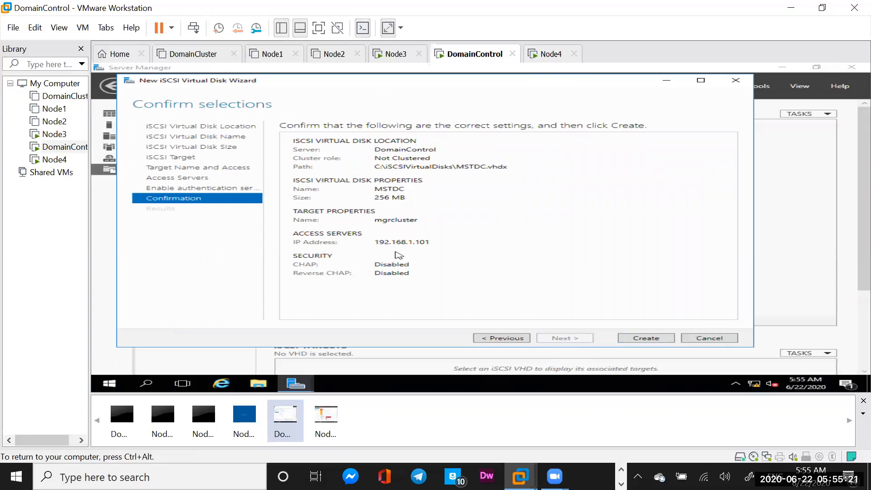
{"action": "left_click", "coordinate": [646, 339]}
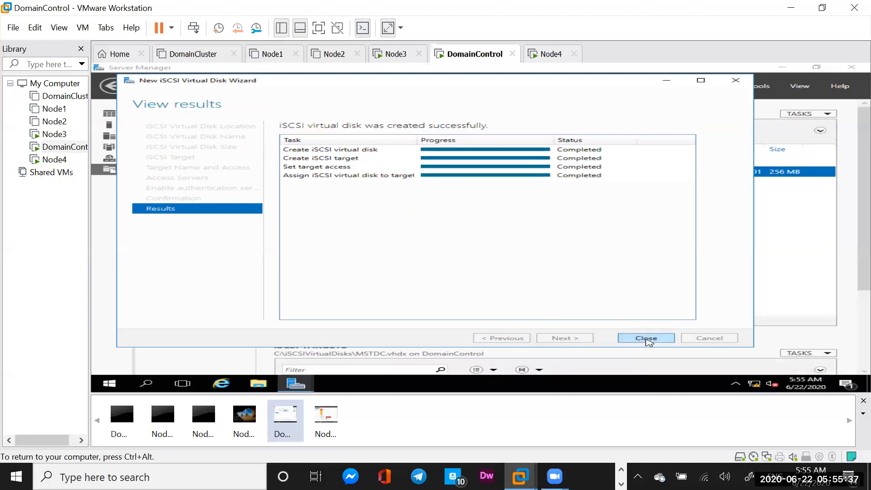
{"action": "left_click", "coordinate": [646, 339]}
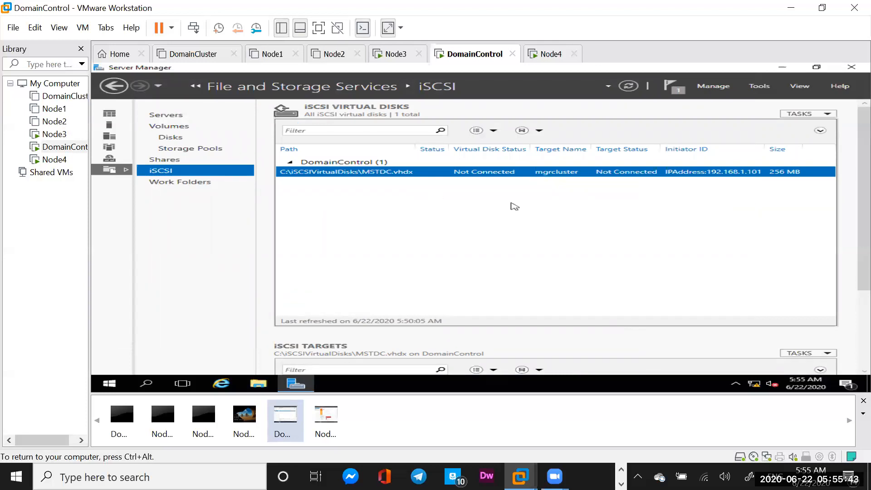
{"action": "left_click", "coordinate": [828, 115]}
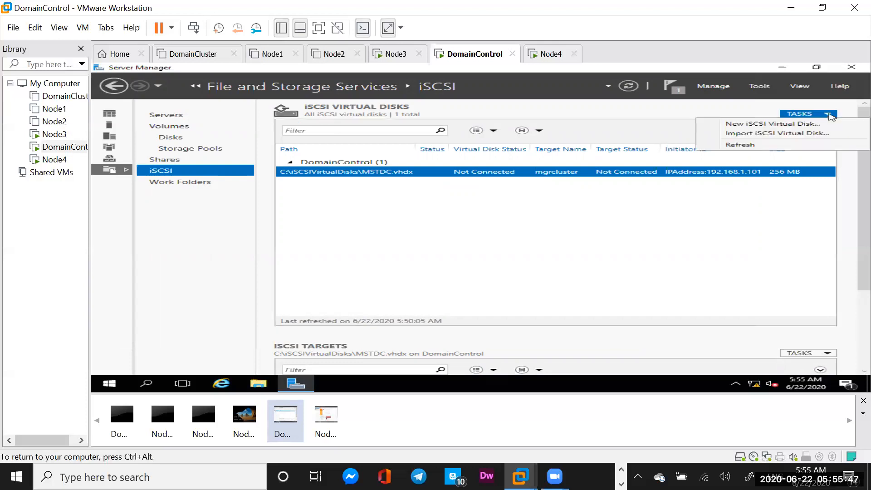
Start a second New iSCSI Virtual Disk on volume C: in a maximized wizard.
{"action": "left_click", "coordinate": [759, 124]}
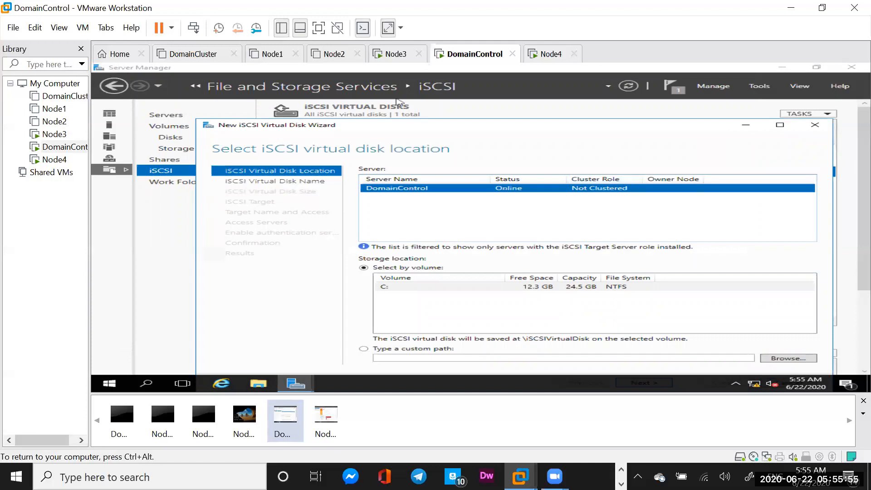
{"action": "left_click", "coordinate": [780, 126]}
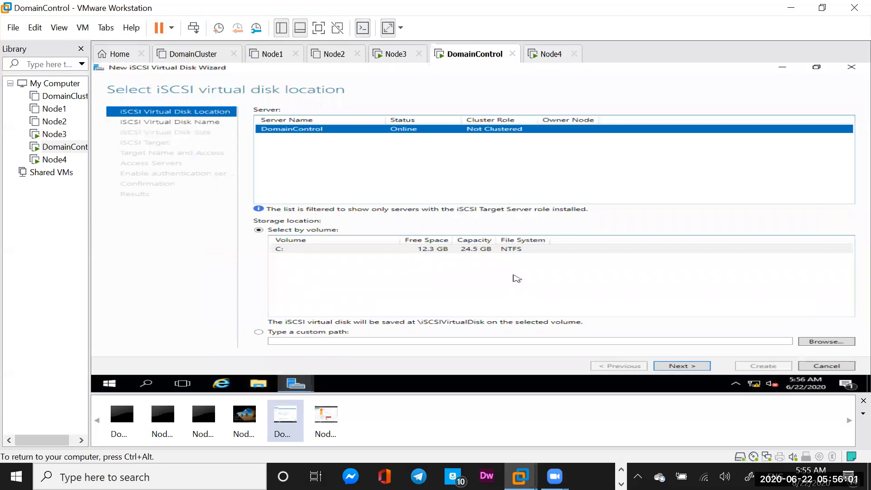
{"action": "left_click", "coordinate": [681, 366]}
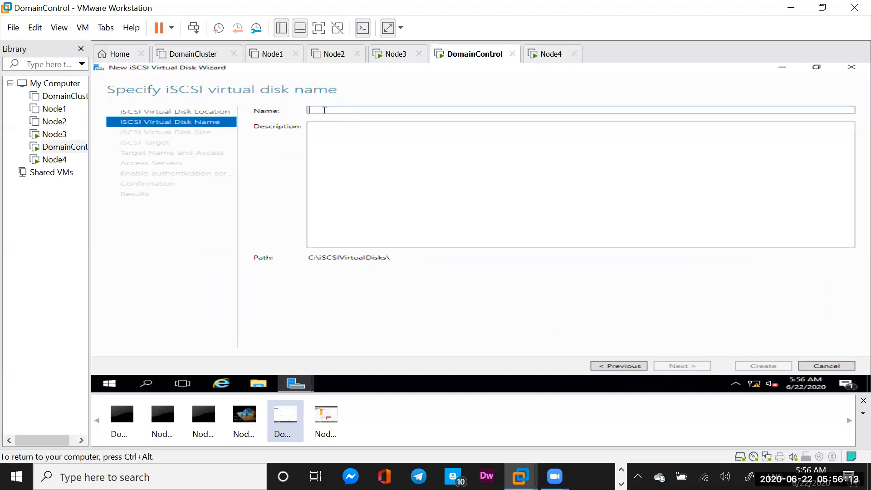
Create a 256 MB virtual disk named Quorem on the existing mgrcluster target.
{"action": "type", "text": "Quorem"}
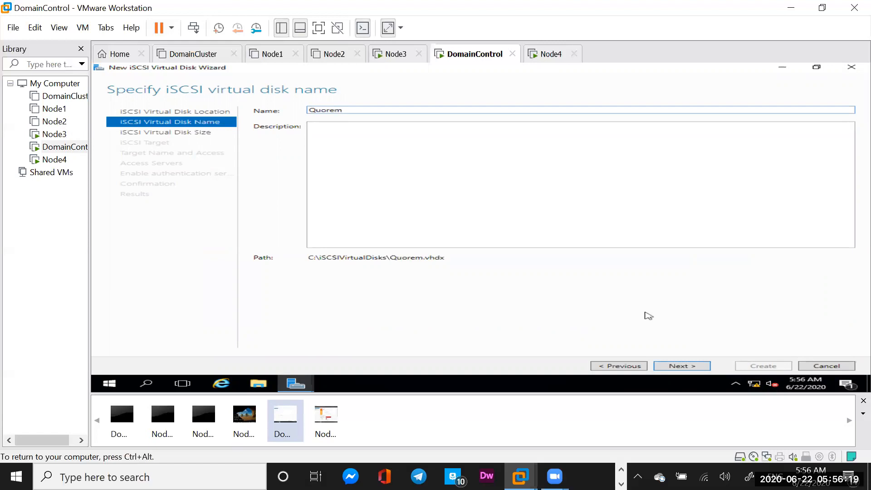
{"action": "left_click", "coordinate": [676, 366]}
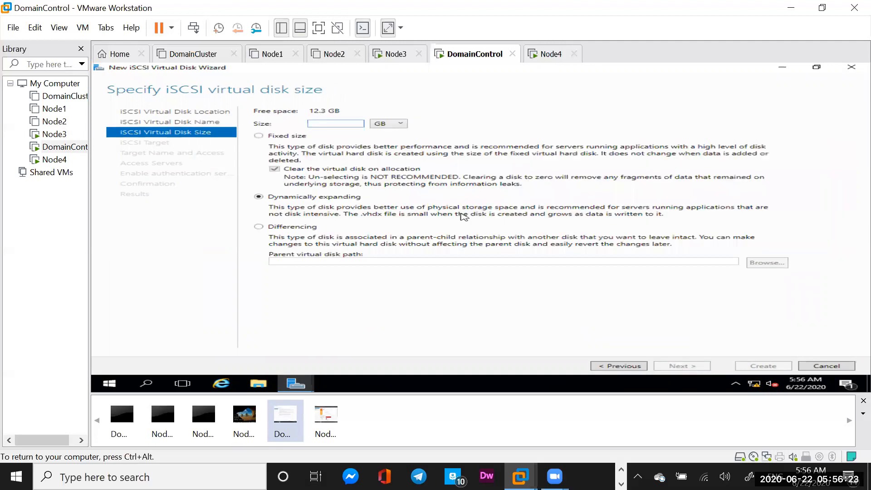
{"action": "type", "text": "256"}
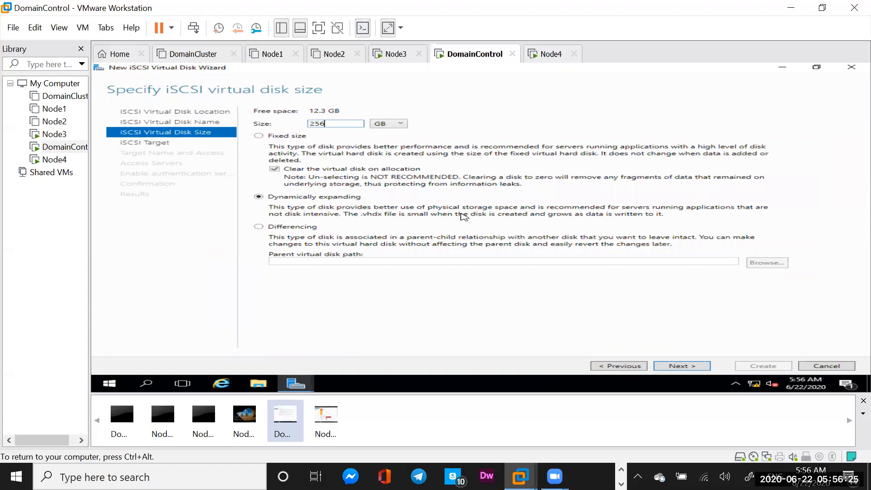
{"action": "left_click", "coordinate": [401, 124]}
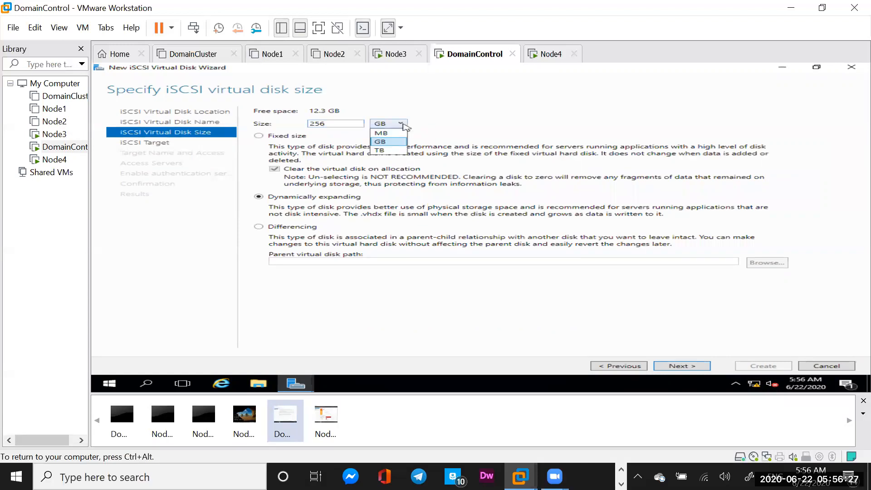
{"action": "left_click", "coordinate": [385, 132]}
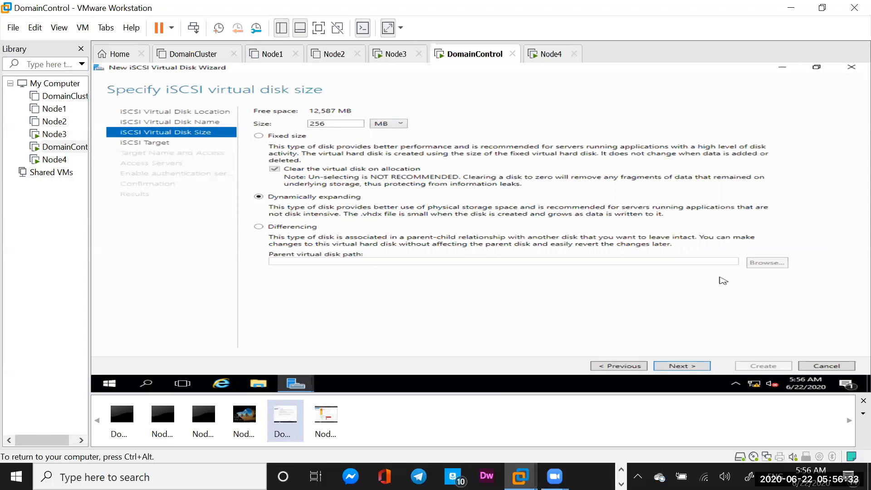
{"action": "left_click", "coordinate": [688, 368]}
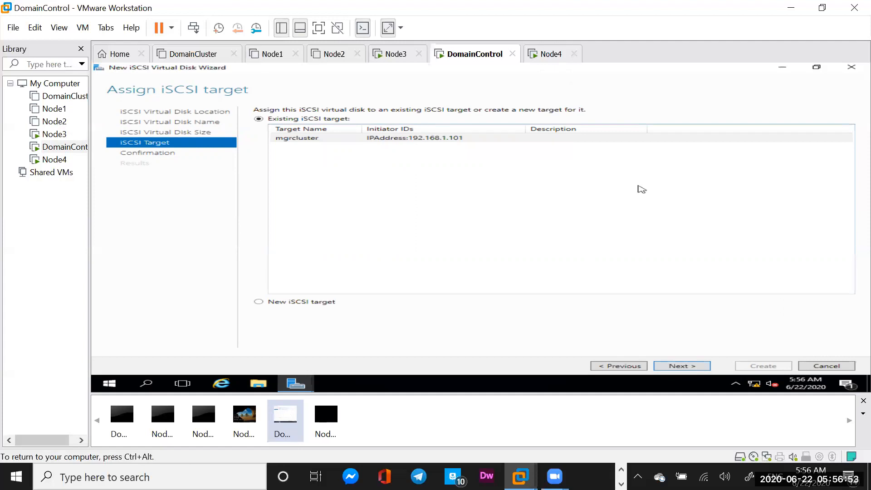
{"action": "left_click", "coordinate": [678, 366]}
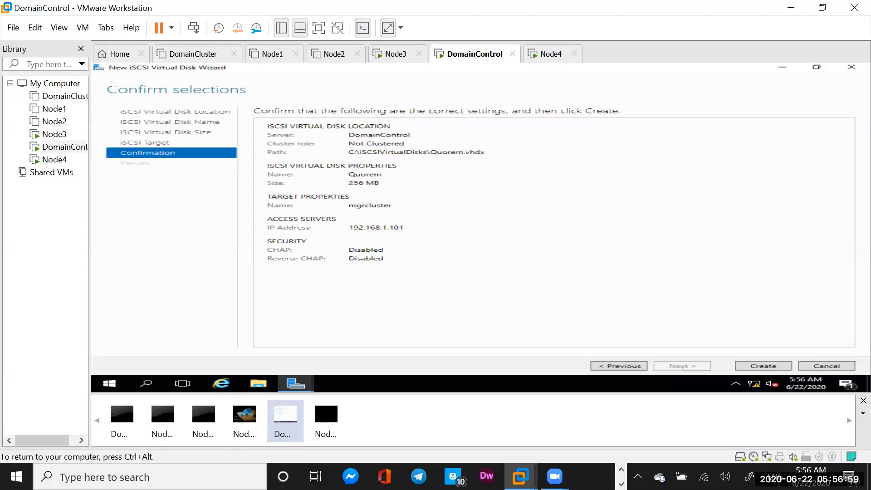
{"action": "left_click", "coordinate": [764, 366]}
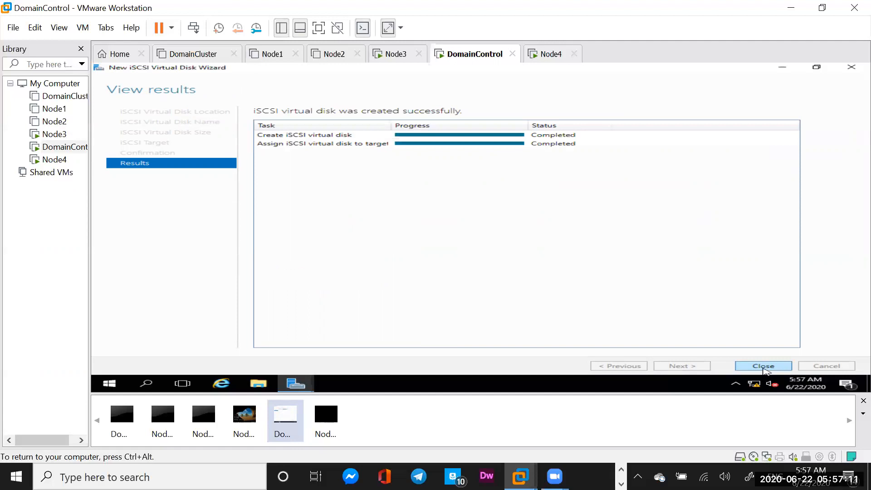
{"action": "left_click", "coordinate": [764, 366]}
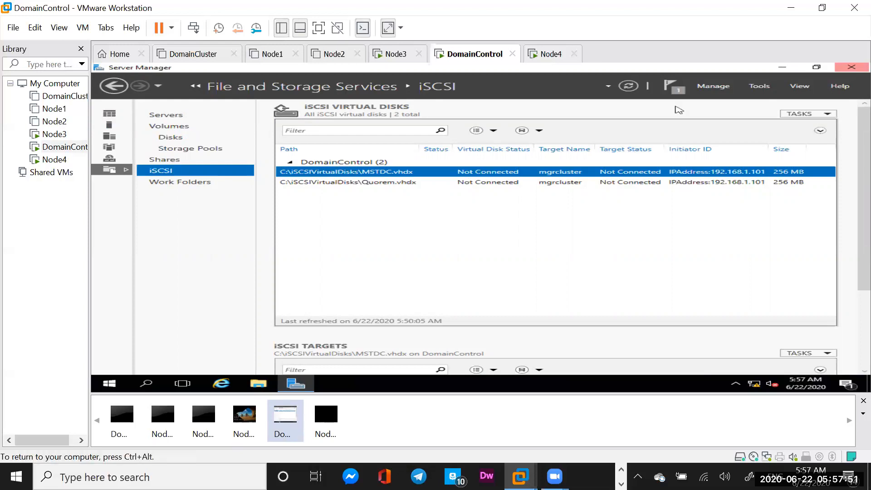
Close DomainControl's Server Manager and switch to the Node4 virtual machine.
{"action": "left_click", "coordinate": [850, 68]}
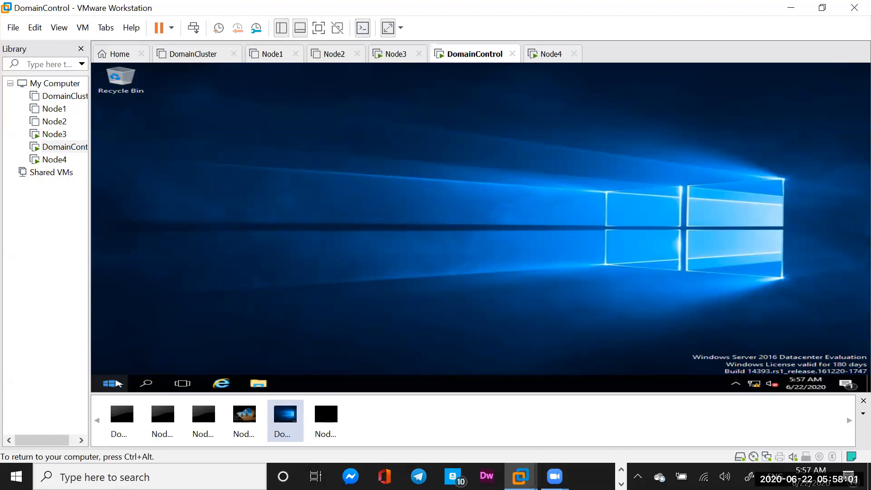
{"action": "left_click", "coordinate": [553, 59]}
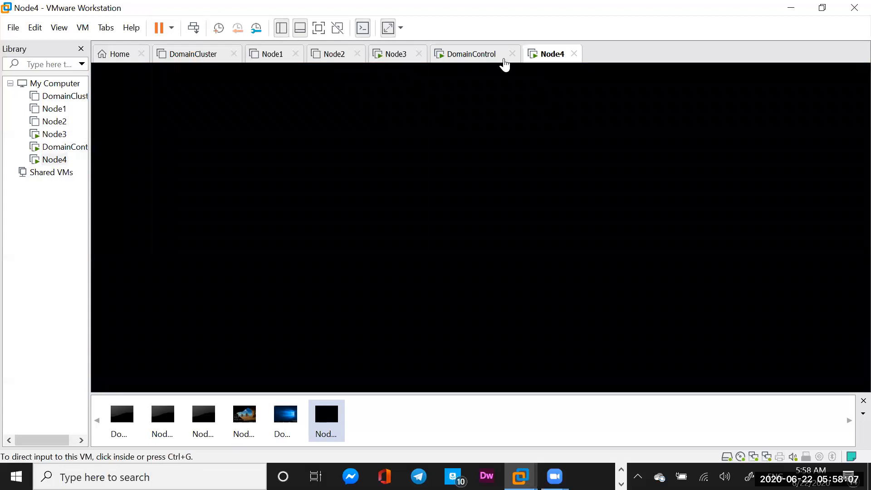
{"action": "left_click", "coordinate": [463, 59]}
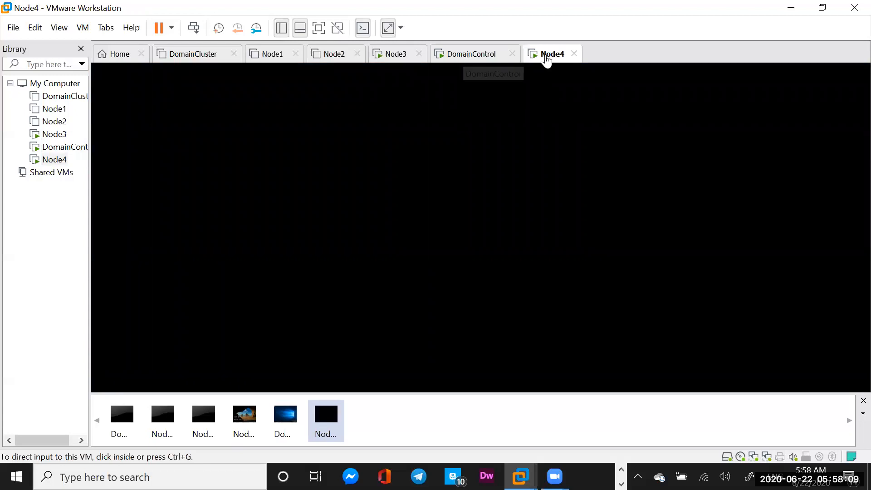
{"action": "left_click", "coordinate": [546, 61]}
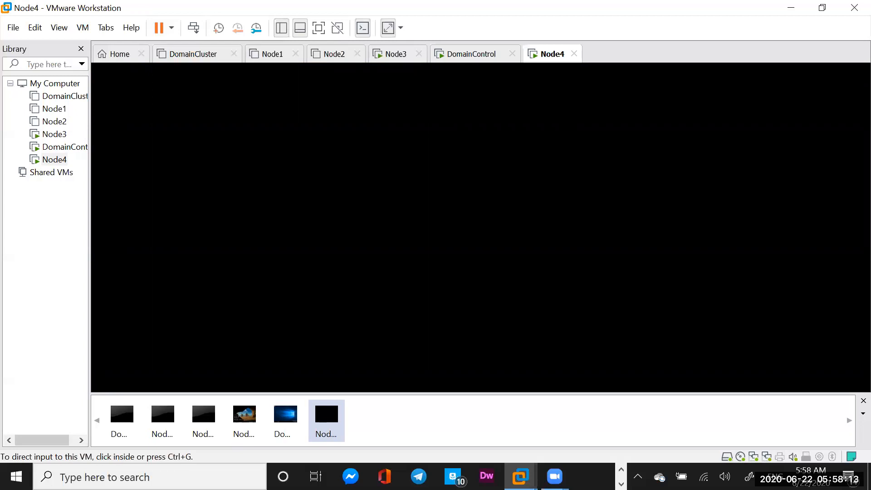
Sign in to Node4 with the cluster admin account password.
{"action": "left_click", "coordinate": [472, 196]}
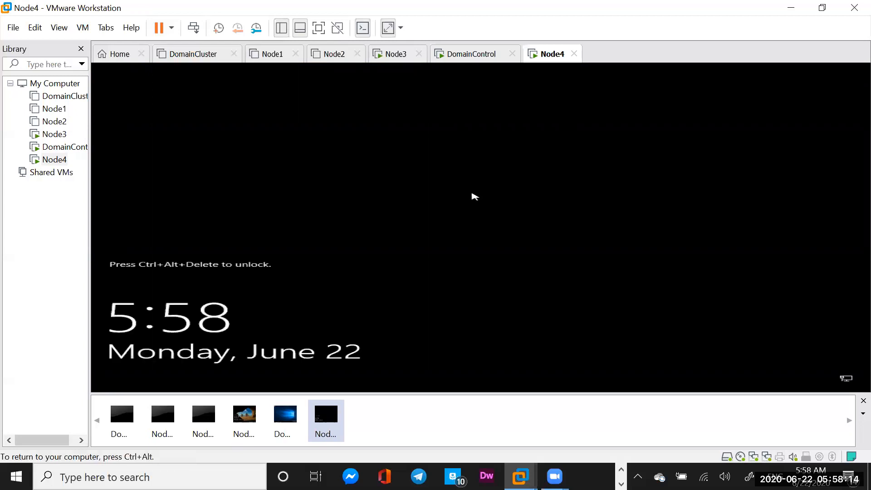
{"action": "left_click", "coordinate": [194, 28]}
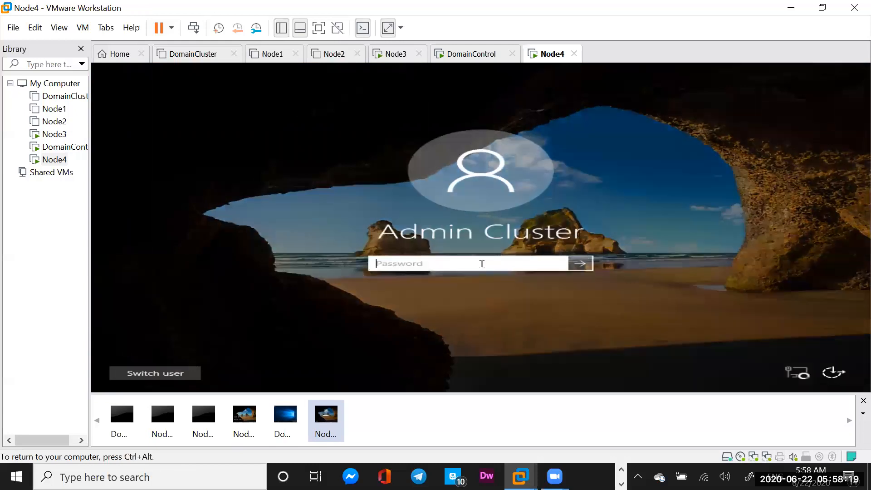
{"action": "type", "text": "Pa"}
{"action": "key", "text": "BackSpace"}
{"action": "type", "text": "a$$w0rd1!!"}
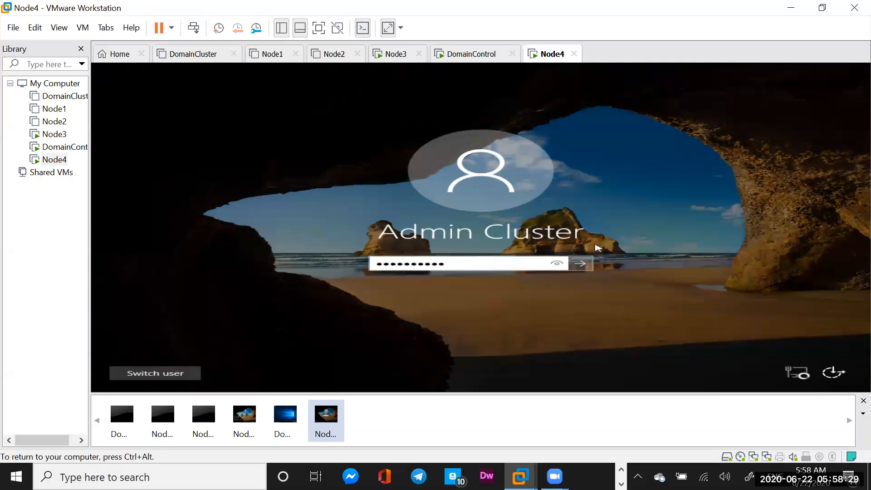
{"action": "left_click", "coordinate": [582, 262]}
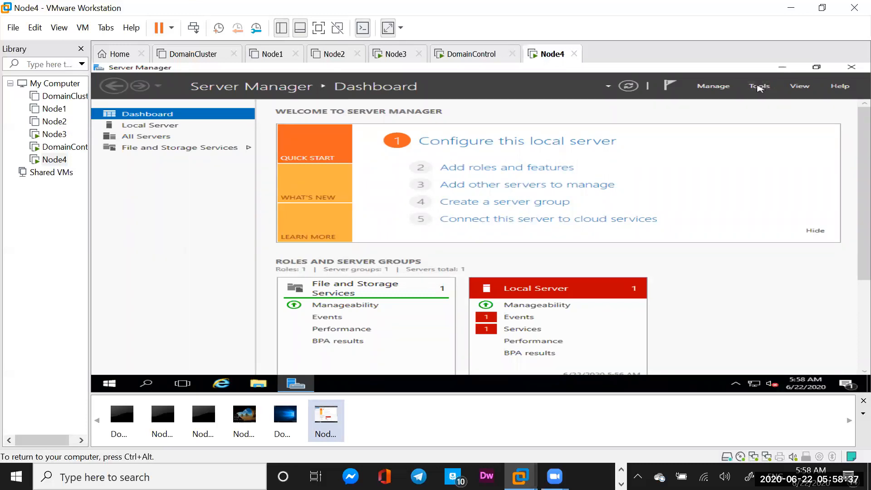
Start Node4's iSCSI service and quick-connect to the target at 192.168.1.100.
{"action": "left_click", "coordinate": [759, 86]}
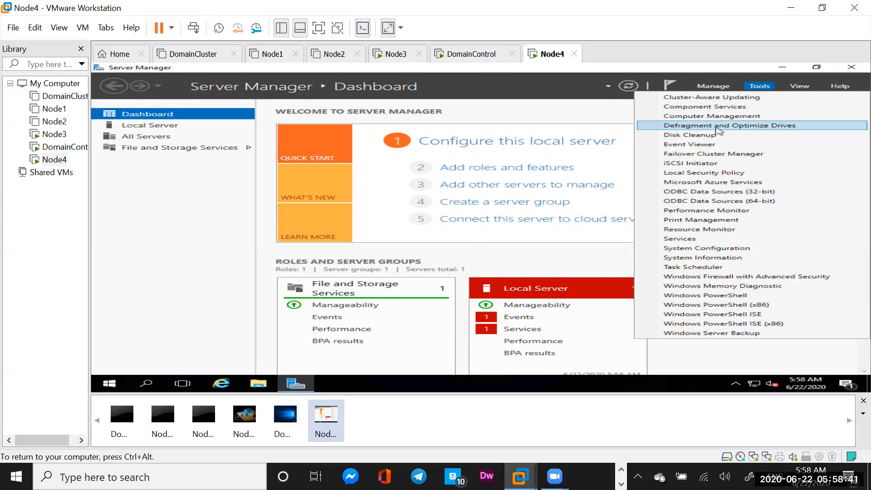
{"action": "left_click", "coordinate": [685, 164]}
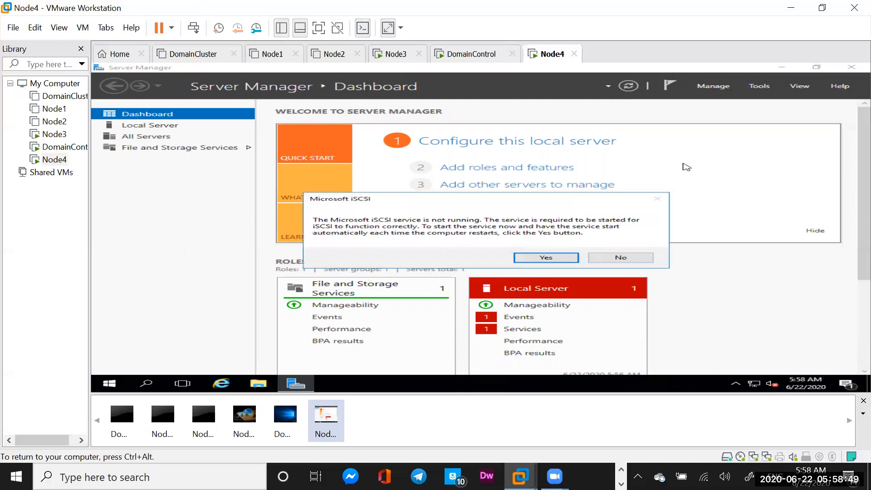
{"action": "left_click", "coordinate": [537, 260]}
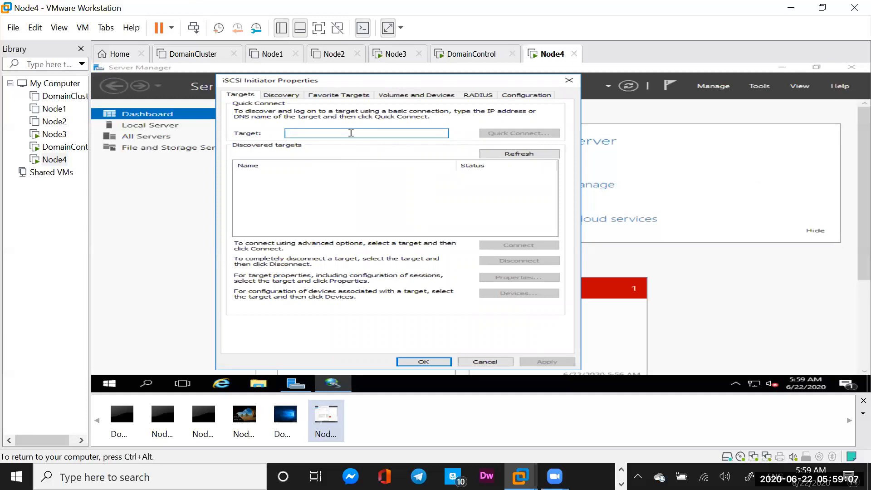
{"action": "type", "text": "192"}
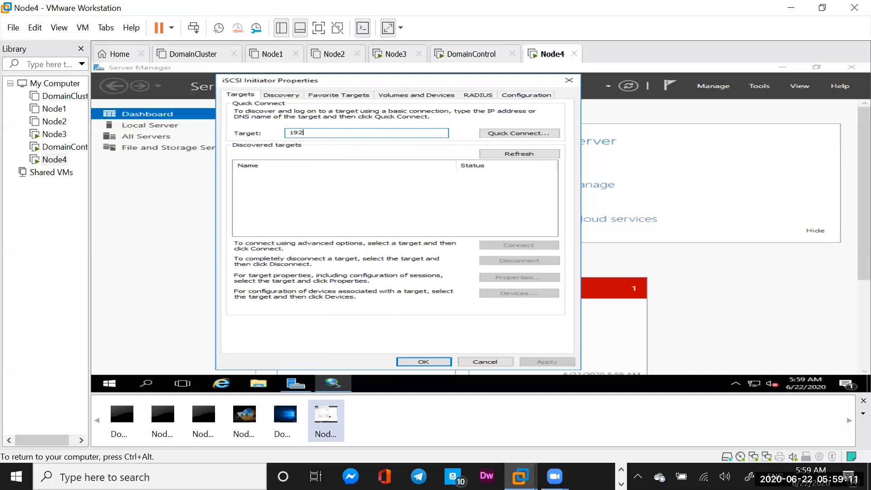
{"action": "type", "text": ".168.1.100"}
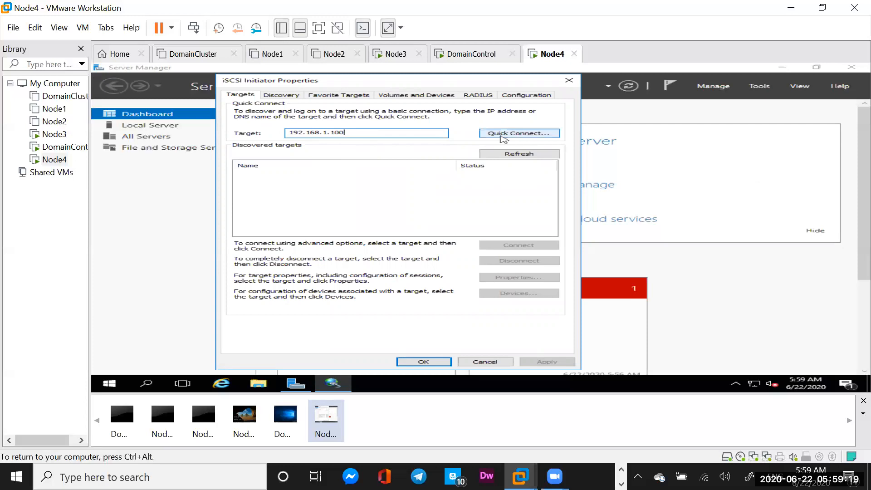
{"action": "left_click", "coordinate": [503, 135]}
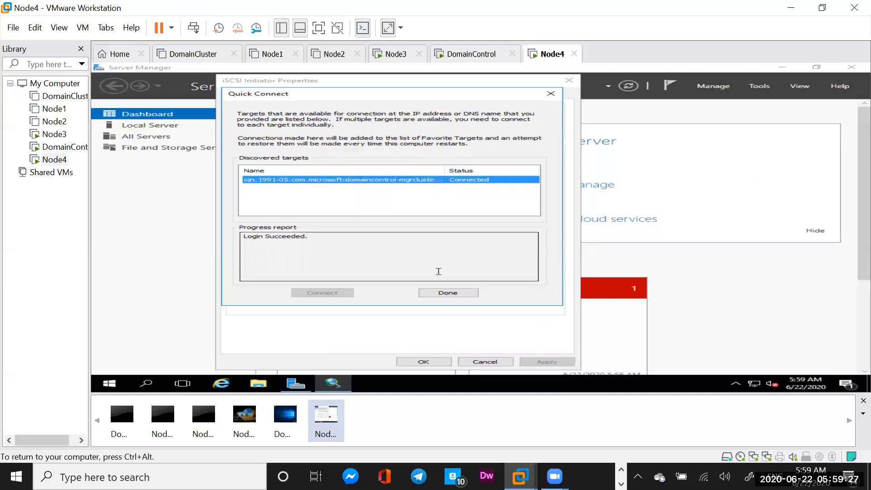
{"action": "left_click", "coordinate": [444, 293]}
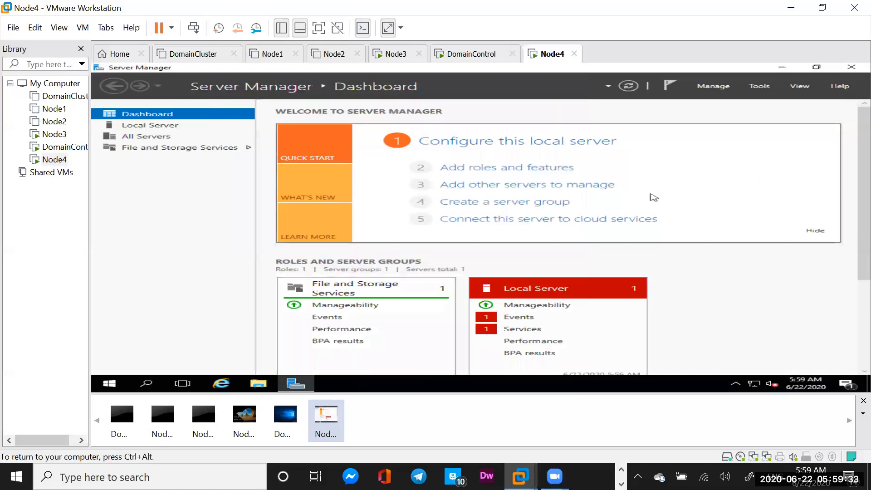
Open Disk Management in Computer Management on Node4.
{"action": "left_click", "coordinate": [756, 89]}
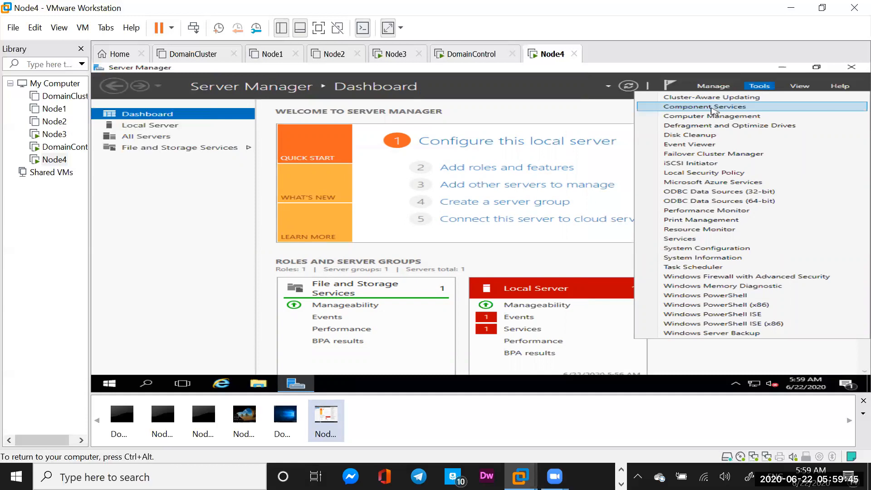
{"action": "left_click", "coordinate": [697, 117]}
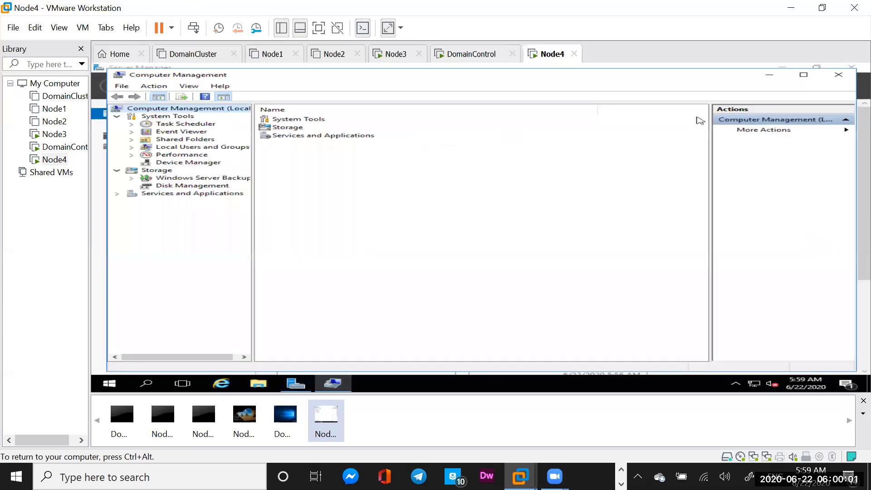
{"action": "left_click", "coordinate": [180, 186]}
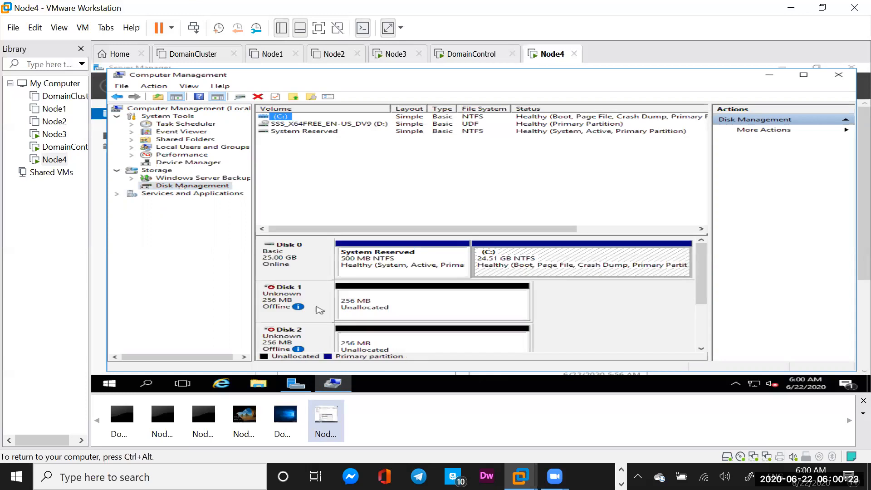
Bring Disk 1 online and initialize it with an MBR partition style.
{"action": "mouse_move", "coordinate": [283, 307]}
{"action": "left_click", "coordinate": [287, 304]}
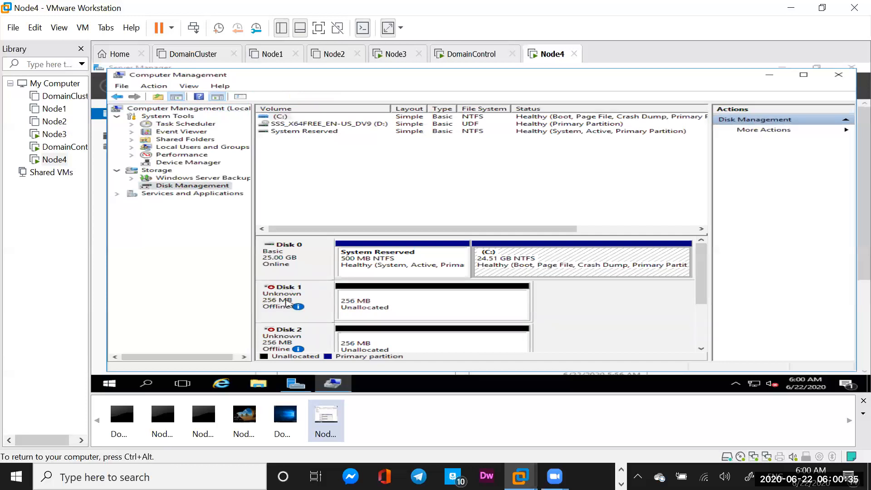
{"action": "right_click", "coordinate": [287, 303]}
{"action": "left_click", "coordinate": [302, 306]}
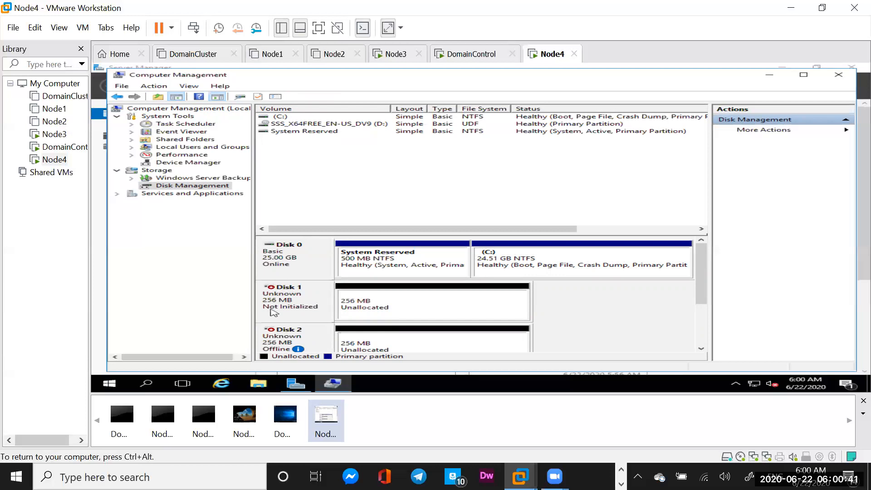
{"action": "right_click", "coordinate": [298, 308]}
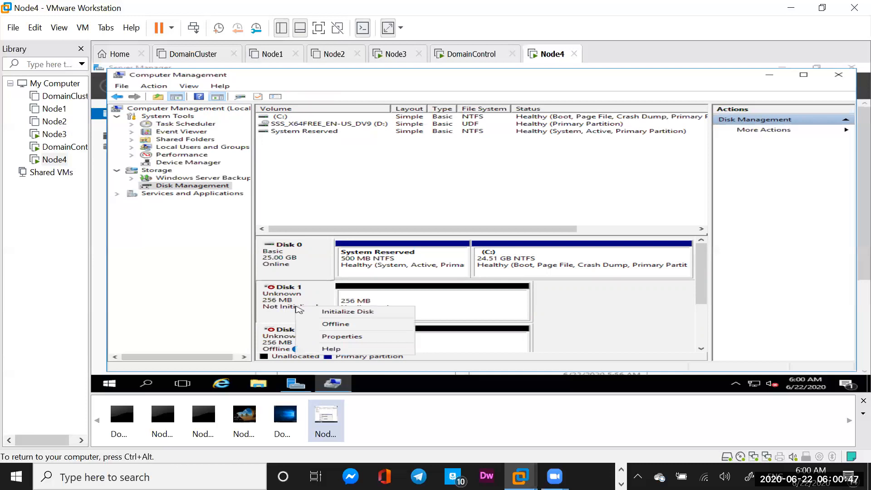
{"action": "left_click", "coordinate": [326, 312]}
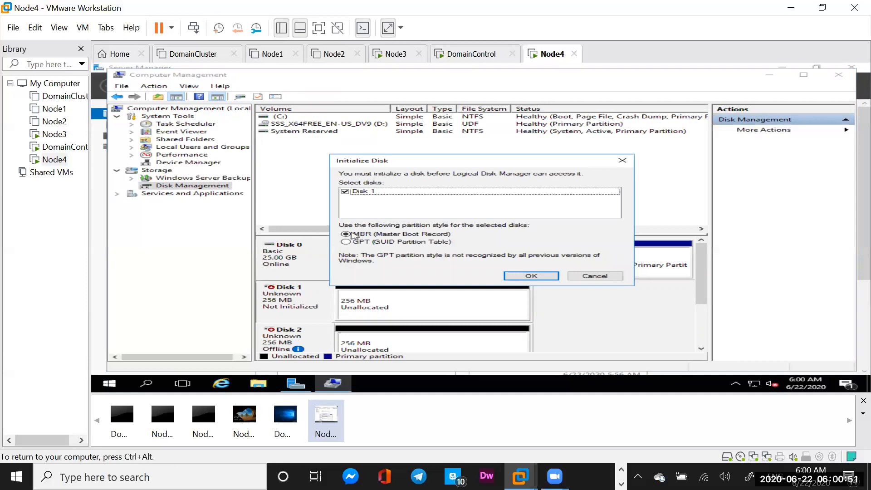
{"action": "left_click", "coordinate": [531, 276]}
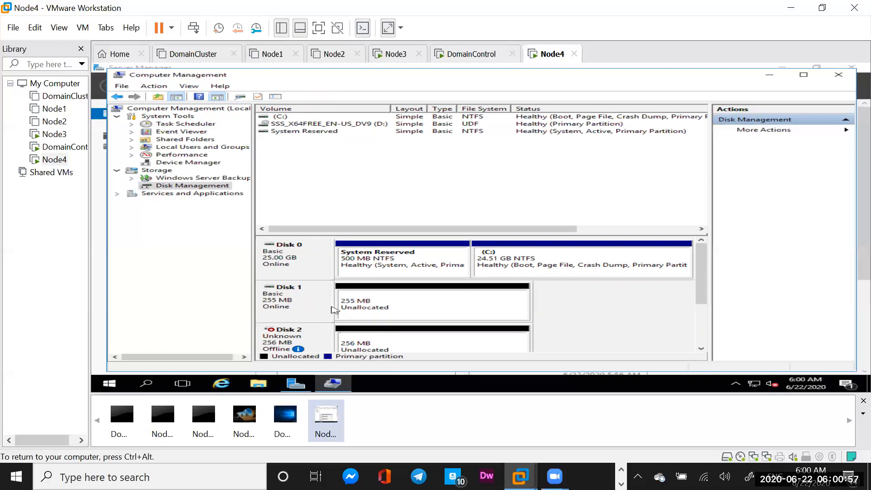
Create a 253 MB NTFS simple volume on Disk 1 with drive letter E, labelled MSTDC.
{"action": "right_click", "coordinate": [385, 310]}
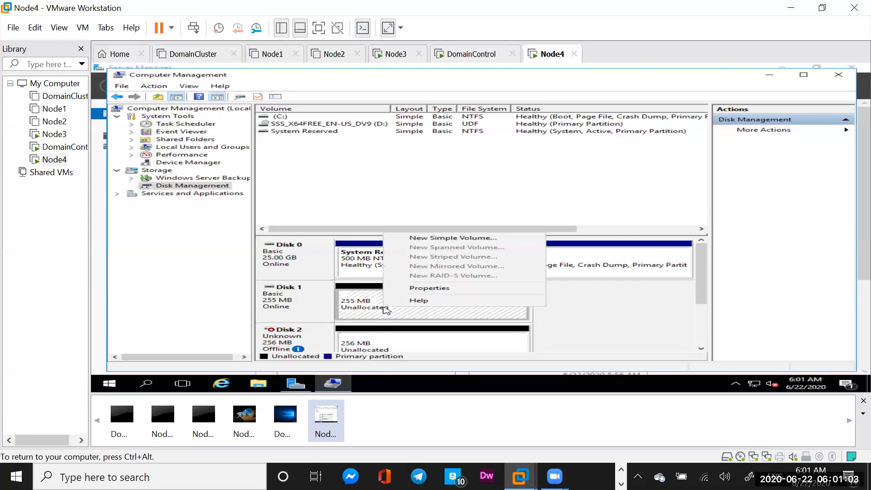
{"action": "left_click", "coordinate": [438, 239]}
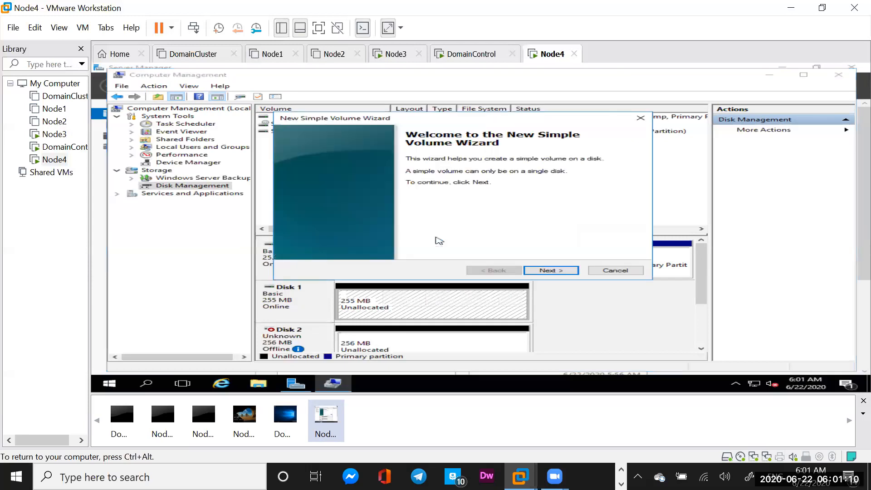
{"action": "left_click", "coordinate": [542, 270]}
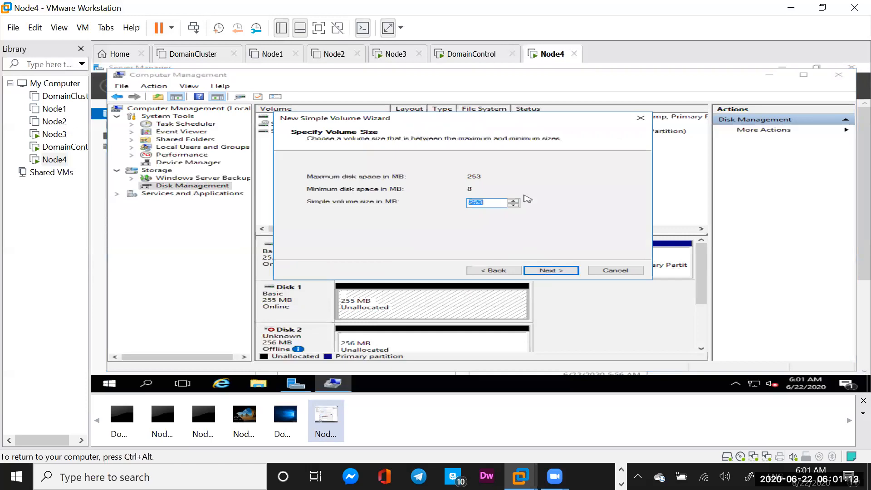
{"action": "left_click", "coordinate": [548, 270]}
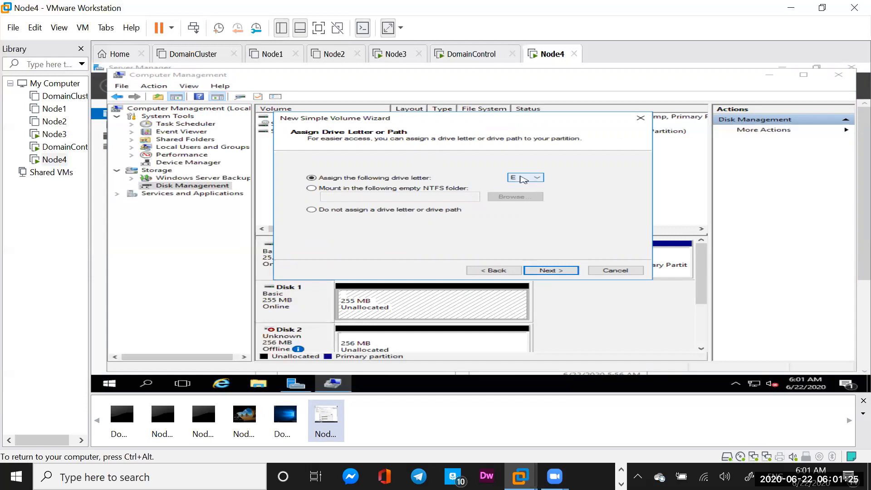
{"action": "left_click", "coordinate": [549, 269]}
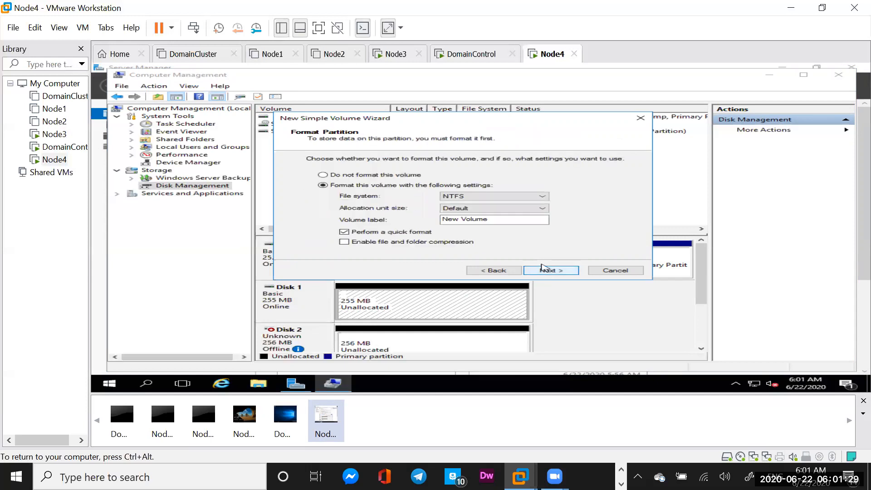
{"action": "left_click", "coordinate": [495, 220]}
{"action": "key", "text": "BackSpace"}
{"action": "key", "text": "BackSpace"}
{"action": "key", "text": "BackSpace"}
{"action": "key", "text": "BackSpace"}
{"action": "key", "text": "BackSpace"}
{"action": "key", "text": "BackSpace"}
{"action": "key", "text": "BackSpace"}
{"action": "key", "text": "BackSpace"}
{"action": "key", "text": "BackSpace"}
{"action": "key", "text": "BackSpace"}
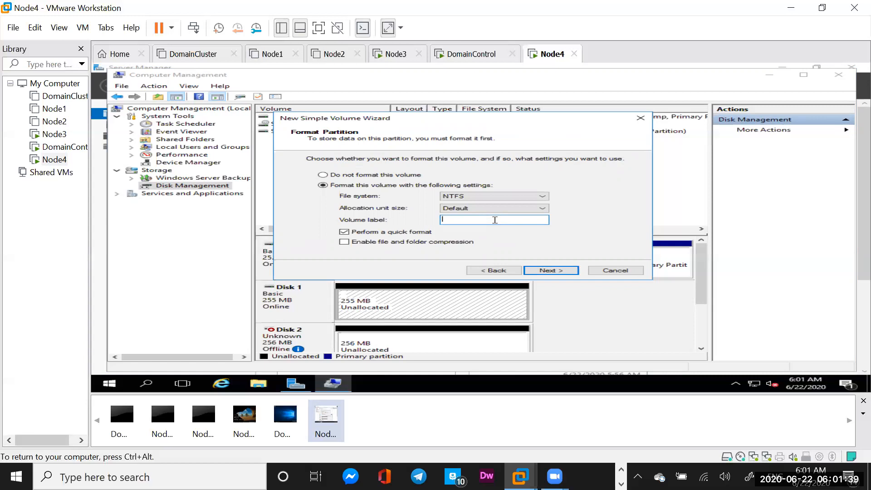
{"action": "type", "text": "MSTDC"}
{"action": "left_click", "coordinate": [549, 271]}
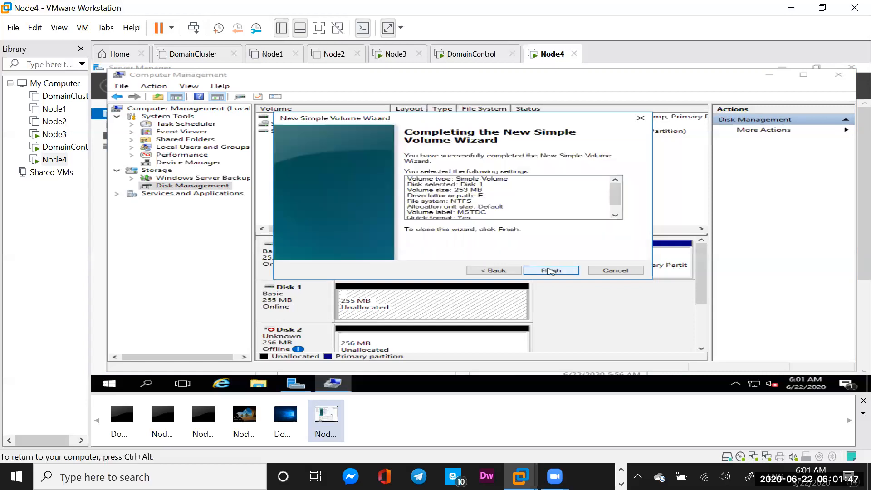
{"action": "left_click", "coordinate": [550, 271]}
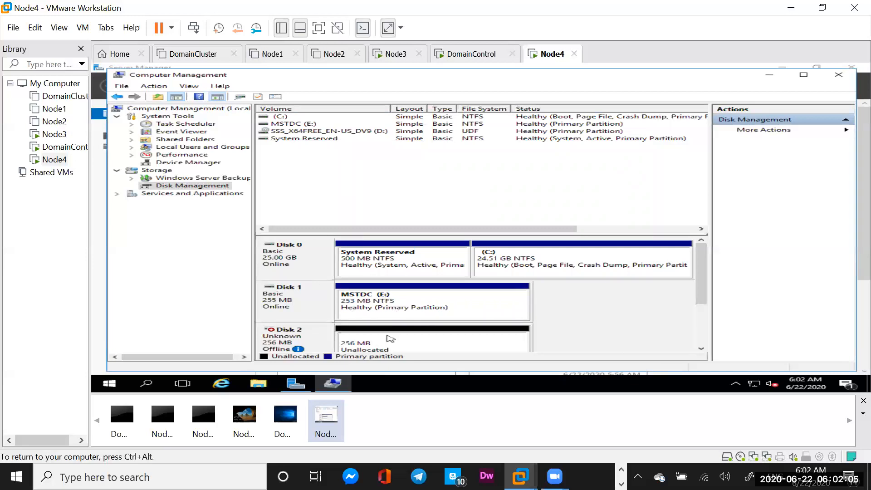
Bring Disk 2 online and initialize it as an MBR basic disk.
{"action": "mouse_move", "coordinate": [302, 344]}
{"action": "right_click", "coordinate": [293, 342]}
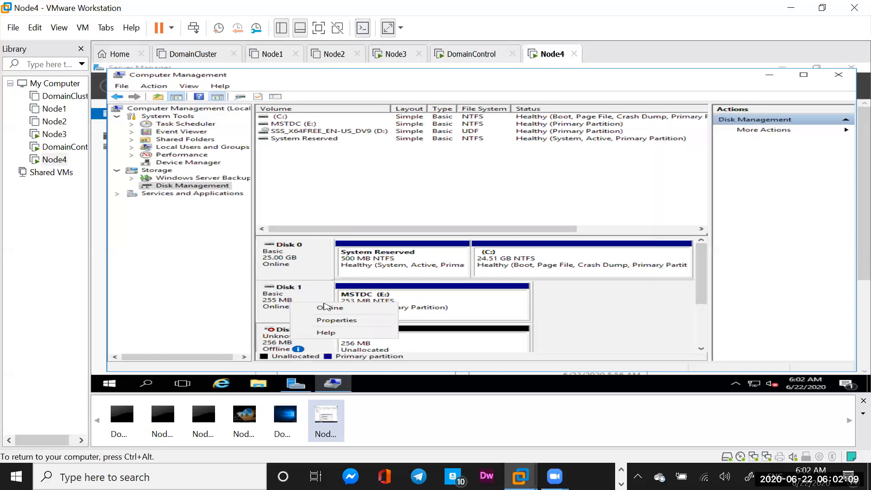
{"action": "left_click", "coordinate": [324, 306]}
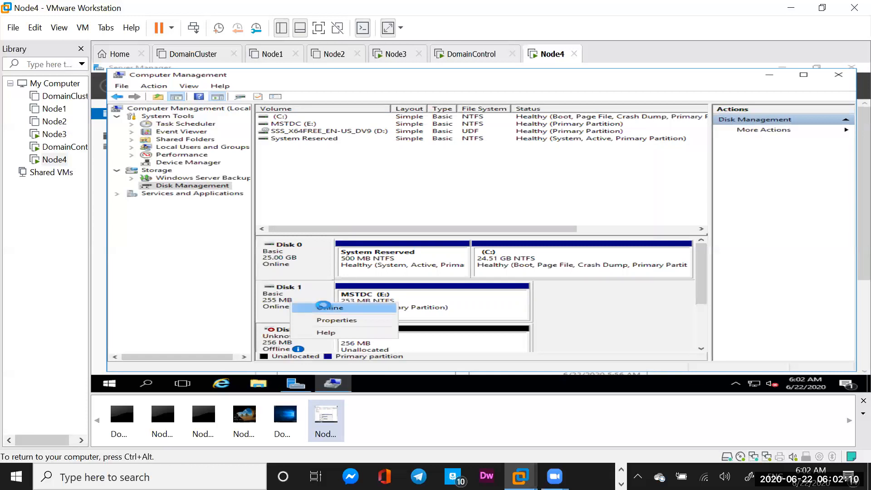
{"action": "right_click", "coordinate": [299, 340]}
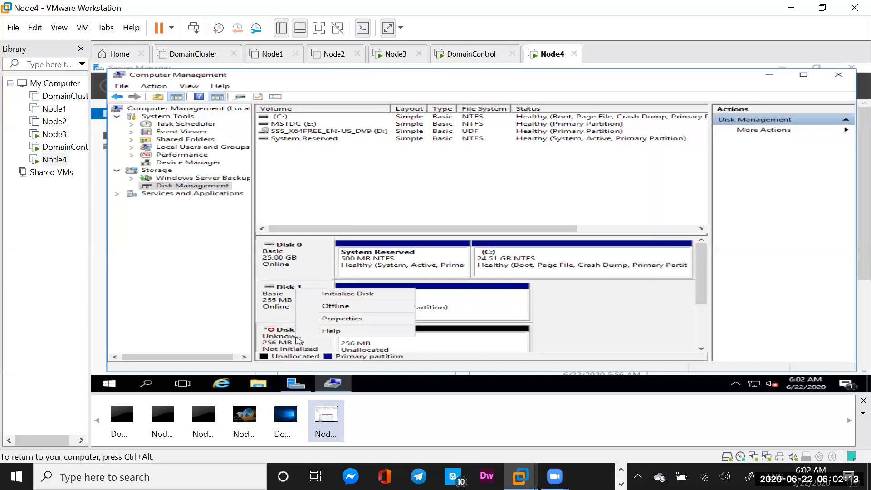
{"action": "left_click", "coordinate": [350, 295]}
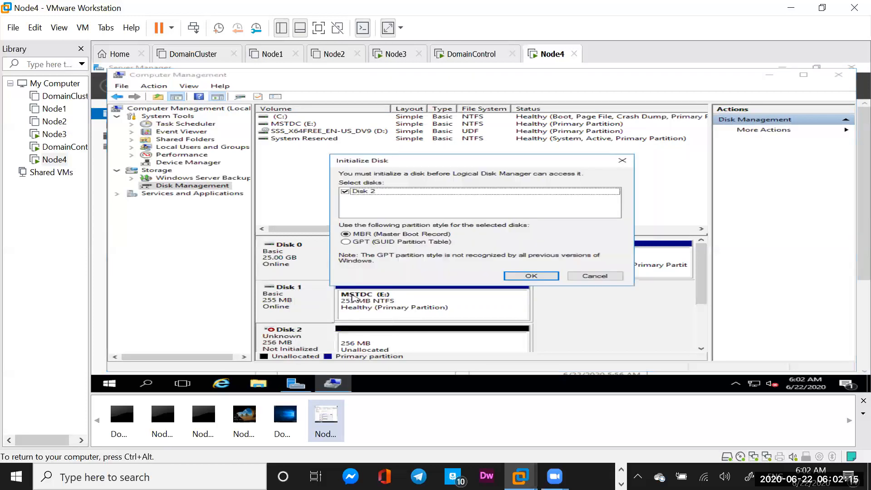
{"action": "left_click", "coordinate": [517, 275]}
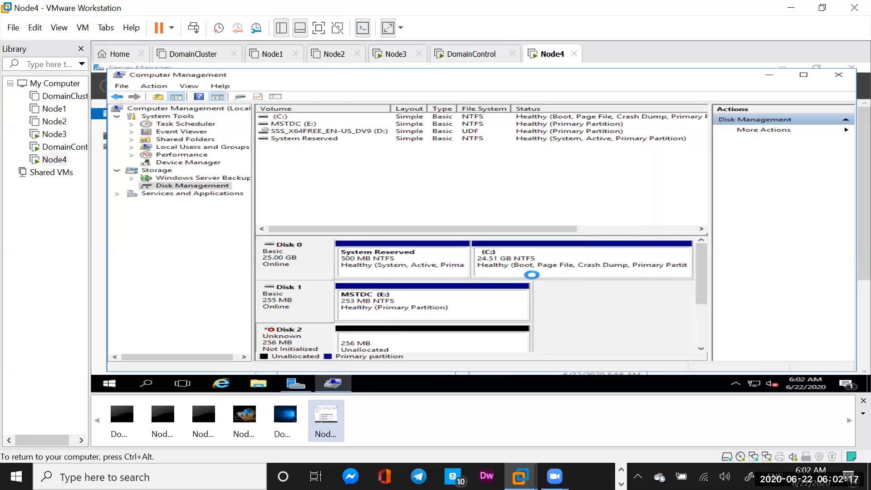
{"action": "left_click", "coordinate": [391, 346]}
Create a 253 MB NTFS simple volume on Disk 2 as drive F:, labelled Quorem.
{"action": "right_click", "coordinate": [392, 346]}
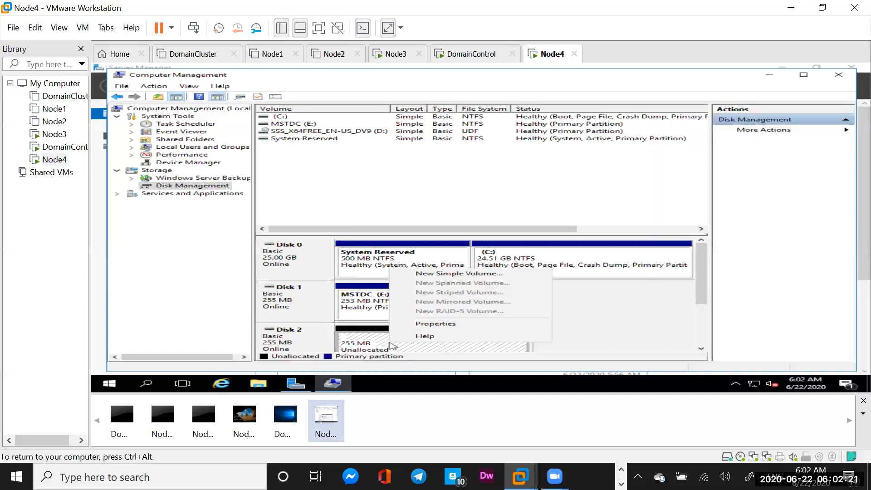
{"action": "left_click", "coordinate": [443, 274]}
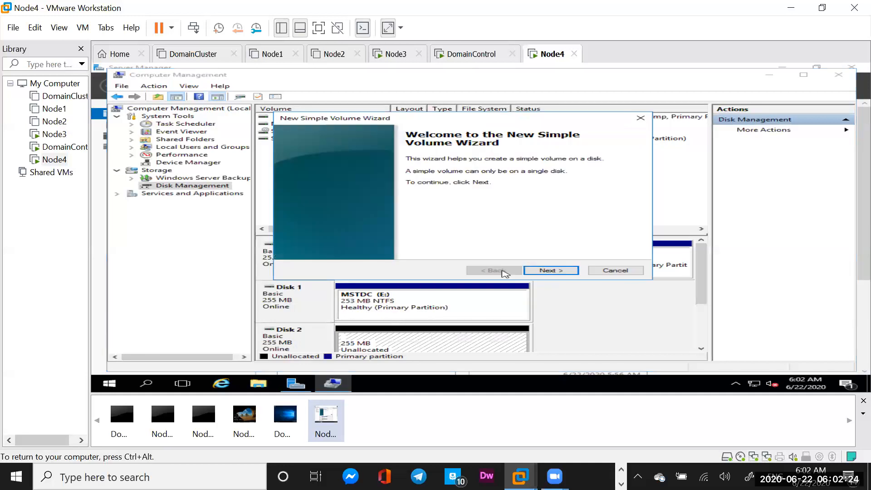
{"action": "left_click", "coordinate": [554, 271]}
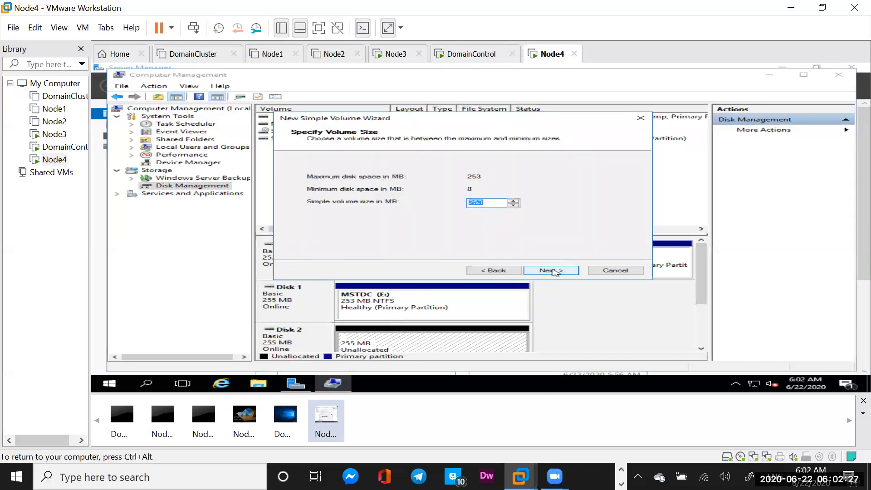
{"action": "left_click", "coordinate": [554, 271]}
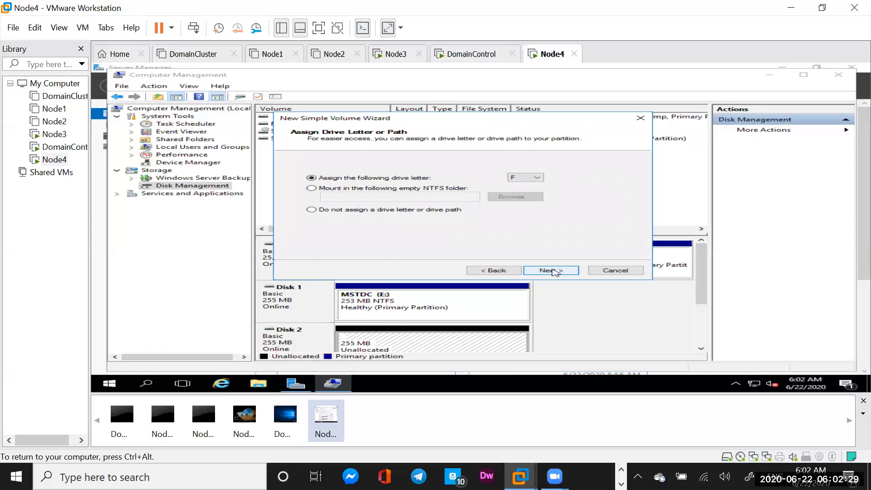
{"action": "left_click", "coordinate": [554, 272]}
{"action": "left_click", "coordinate": [509, 222]}
{"action": "key", "text": "BackSpace"}
{"action": "key", "text": "BackSpace"}
{"action": "key", "text": "BackSpace"}
{"action": "key", "text": "BackSpace"}
{"action": "key", "text": "BackSpace"}
{"action": "key", "text": "BackSpace"}
{"action": "key", "text": "BackSpace"}
{"action": "key", "text": "BackSpace"}
{"action": "key", "text": "BackSpace"}
{"action": "key", "text": "BackSpace"}
{"action": "type", "text": "Quorem"}
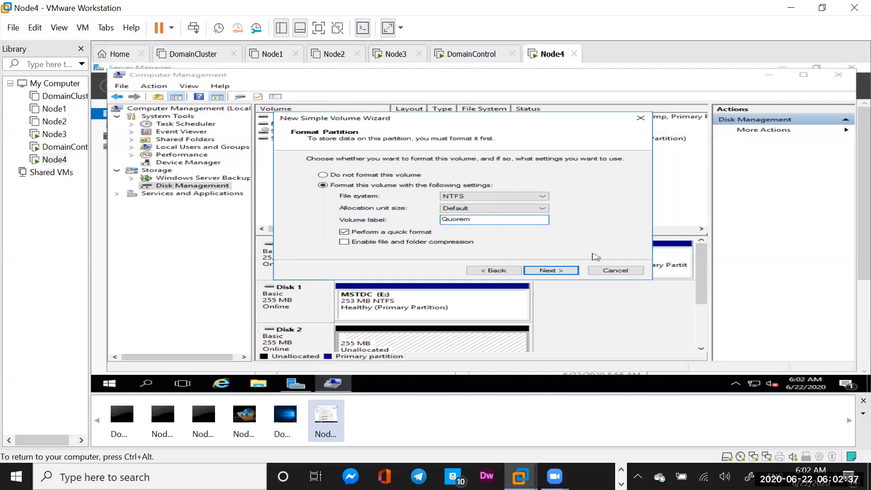
{"action": "left_click", "coordinate": [559, 272]}
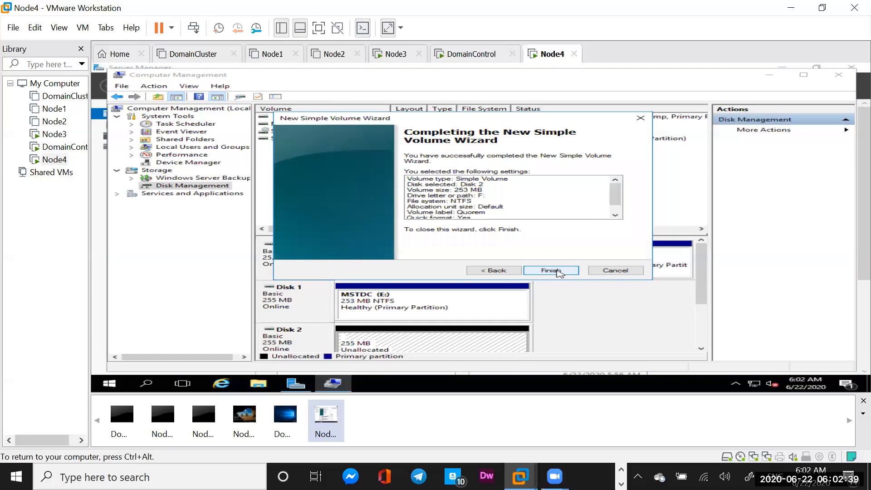
{"action": "left_click", "coordinate": [551, 270]}
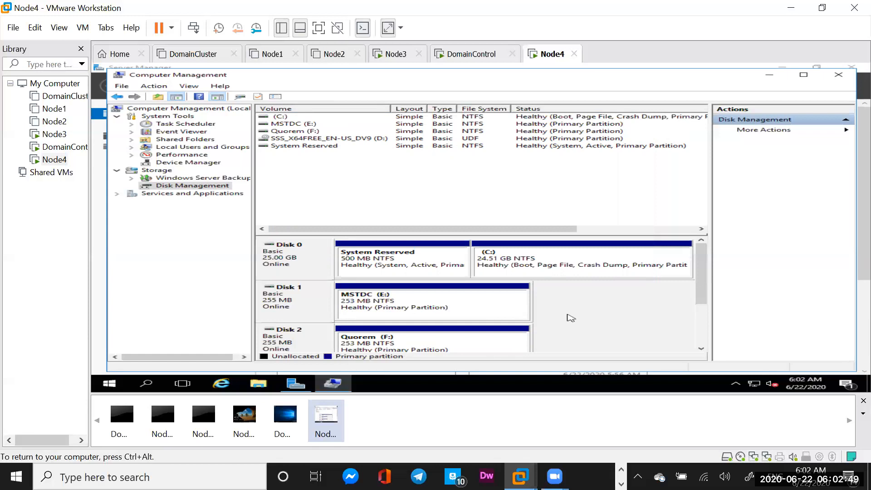
Close Computer Management and launch Failover Cluster Manager from Server Manager's Tools menu.
{"action": "left_click", "coordinate": [838, 76]}
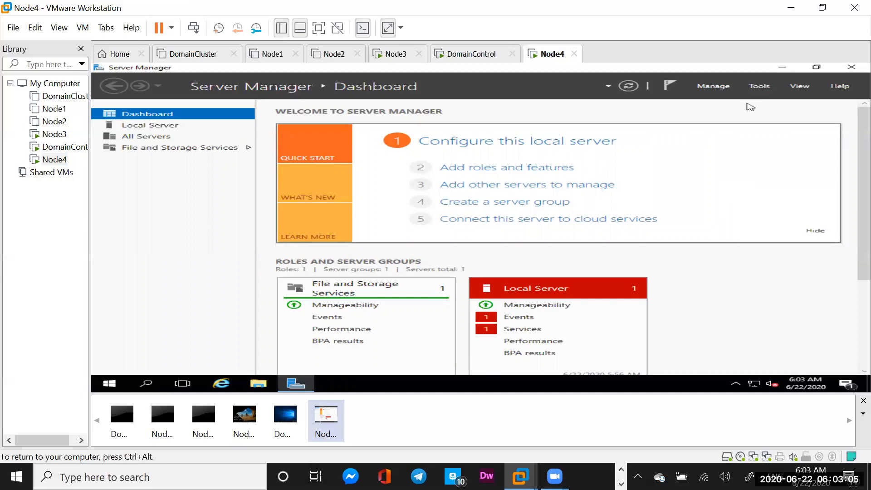
{"action": "left_click", "coordinate": [760, 86]}
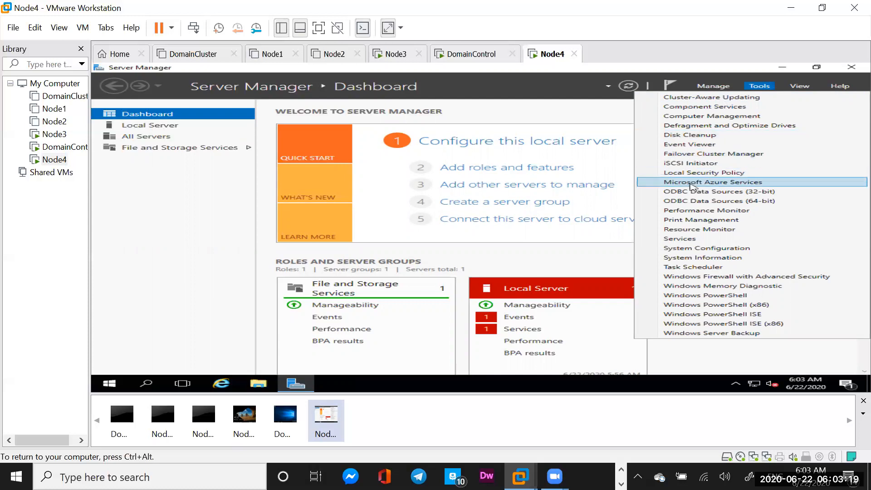
{"action": "left_click", "coordinate": [693, 154]}
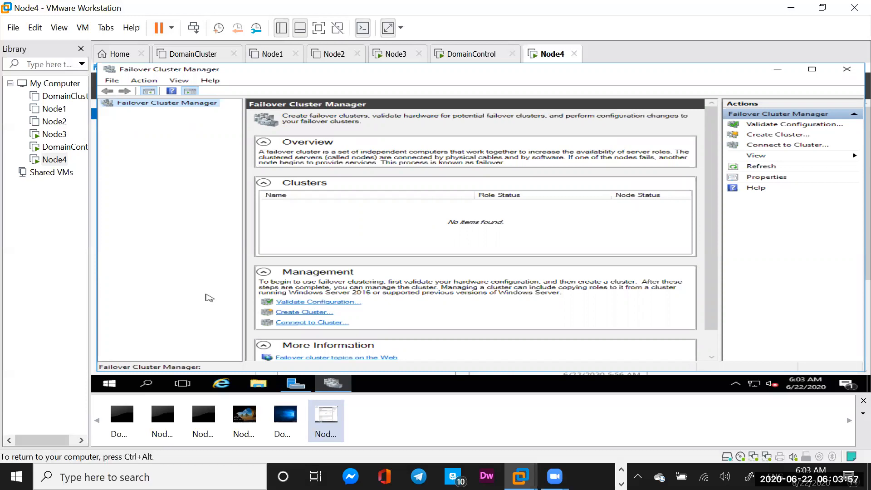
Launch the Validate a Configuration wizard and advance to server selection.
{"action": "left_click", "coordinate": [302, 303]}
{"action": "left_click", "coordinate": [303, 302]}
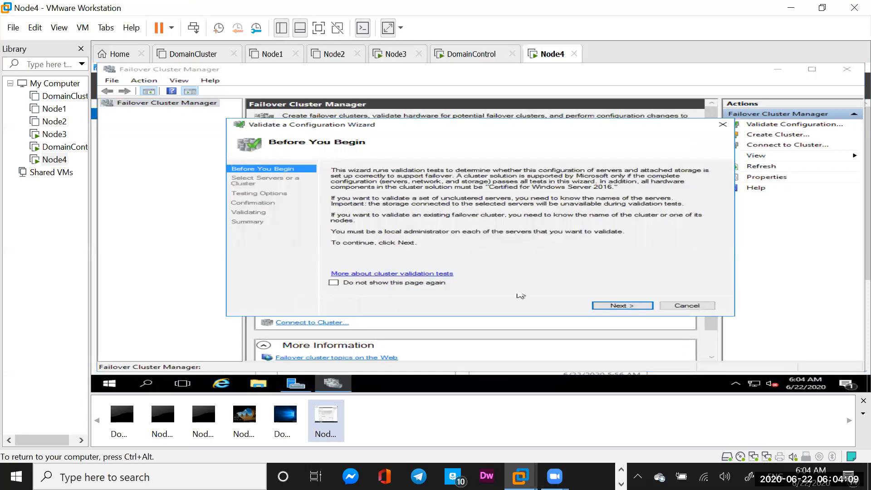
{"action": "left_click", "coordinate": [619, 306]}
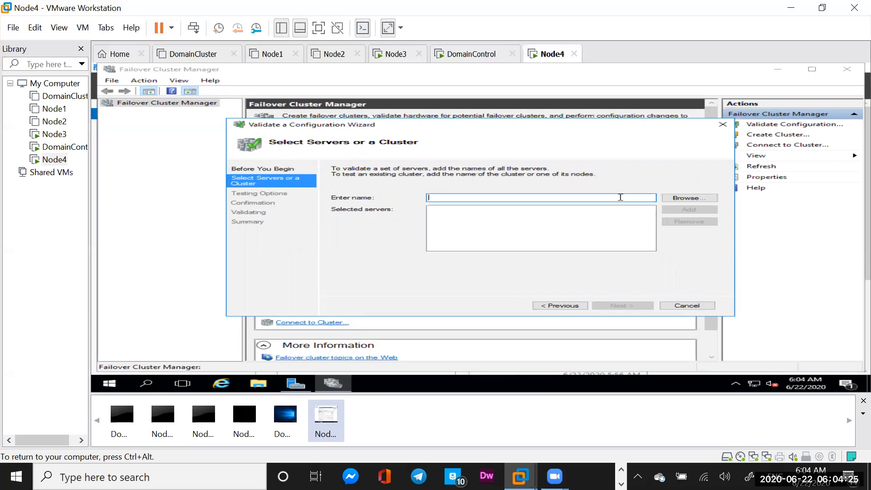
Enter Node4 as the server name and add it to the validation list.
{"action": "type", "text": "Nod"}
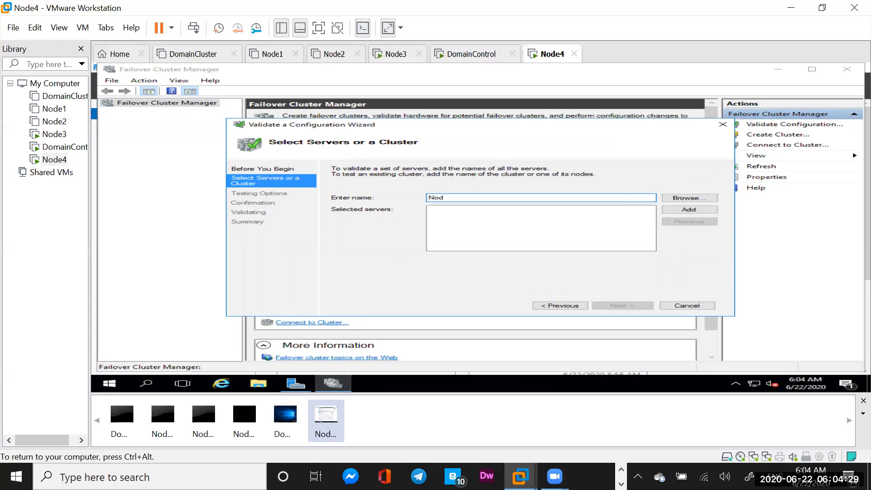
{"action": "type", "text": "3"}
{"action": "key", "text": "BackSpace"}
{"action": "type", "text": "e4"}
{"action": "key", "text": "ctrl+alt"}
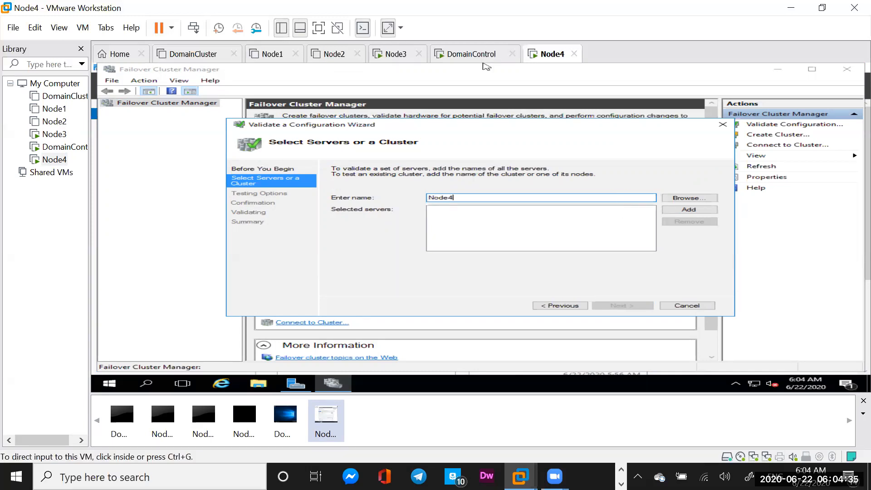
{"action": "left_click", "coordinate": [488, 210]}
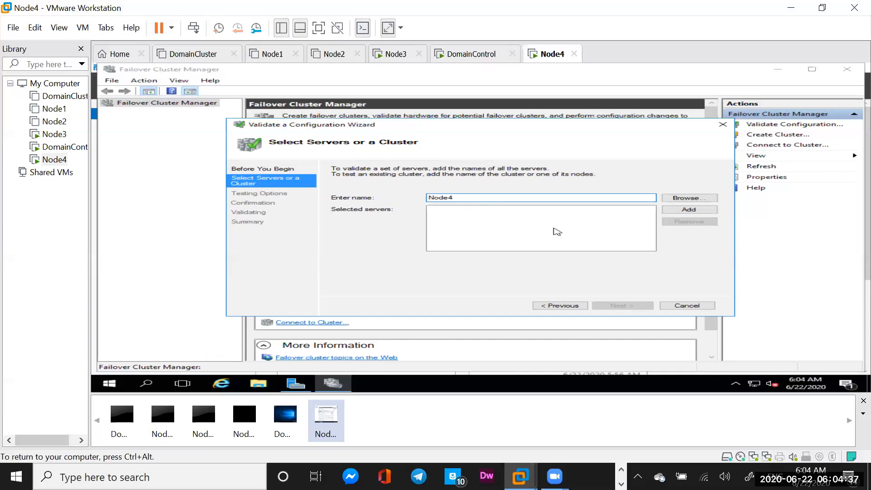
{"action": "left_click", "coordinate": [688, 210]}
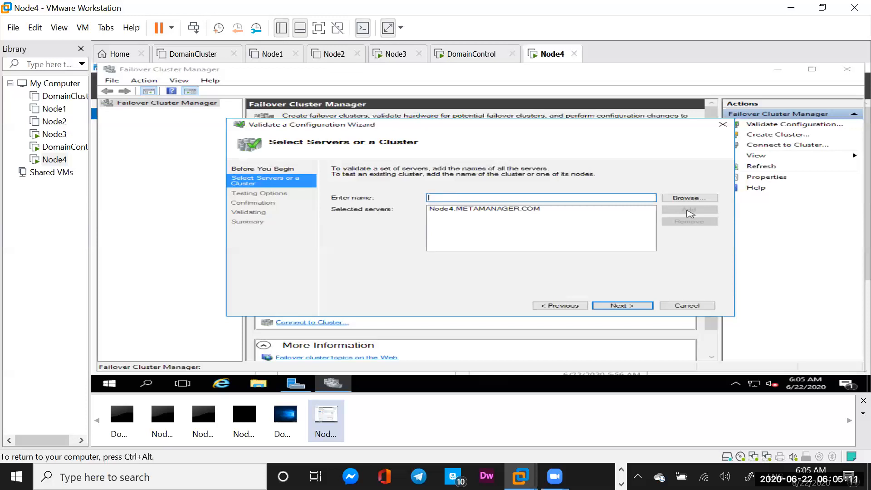
Keep Run all tests selected and start validating Node4.METAMANAGER.COM.
{"action": "left_click", "coordinate": [617, 303]}
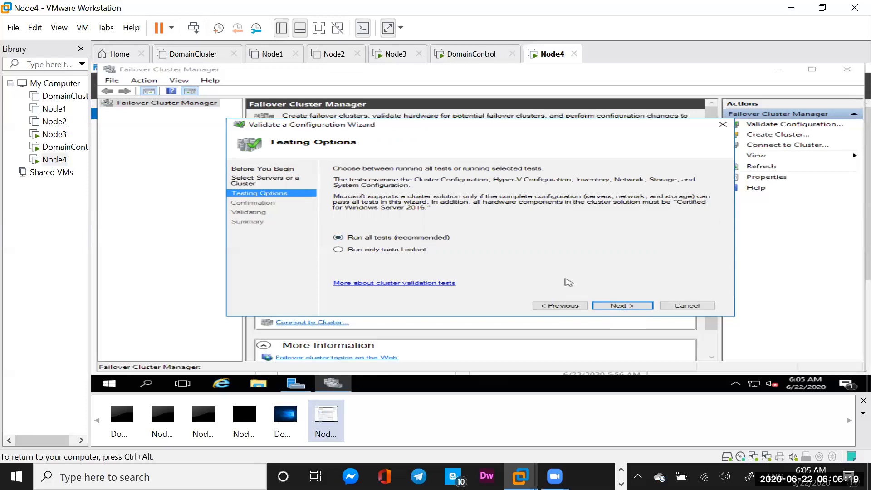
{"action": "left_click", "coordinate": [621, 307]}
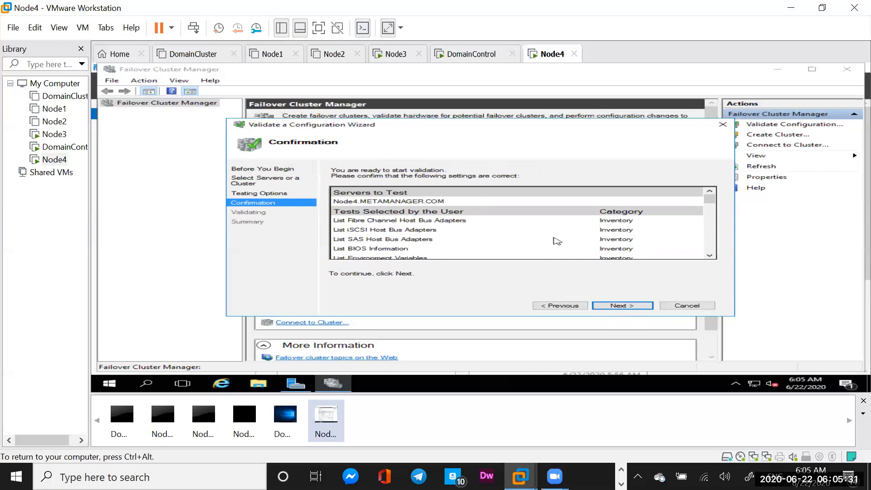
{"action": "left_click", "coordinate": [622, 306]}
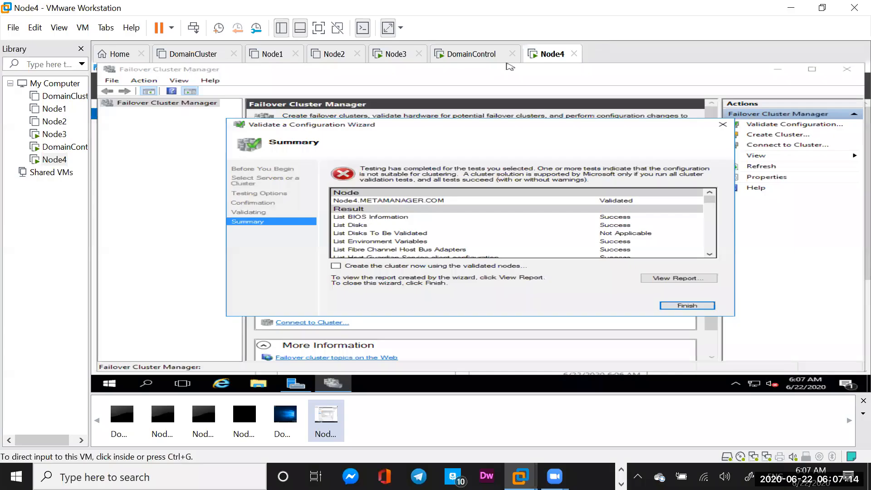
{"action": "left_click", "coordinate": [417, 234]}
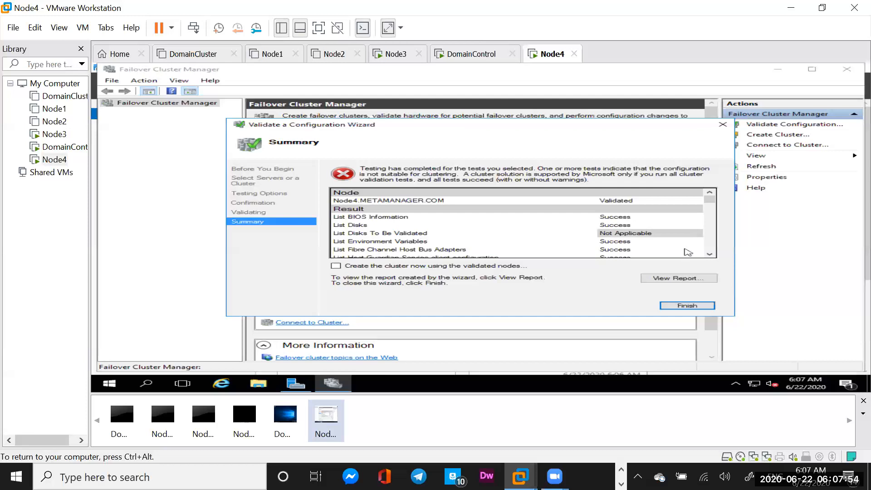
Scroll through Node4's validation results to the Errors section listing the domain controller failures.
{"action": "left_click", "coordinate": [709, 254]}
{"action": "left_click", "coordinate": [709, 254]}
{"action": "left_click", "coordinate": [710, 254]}
{"action": "left_click", "coordinate": [710, 254]}
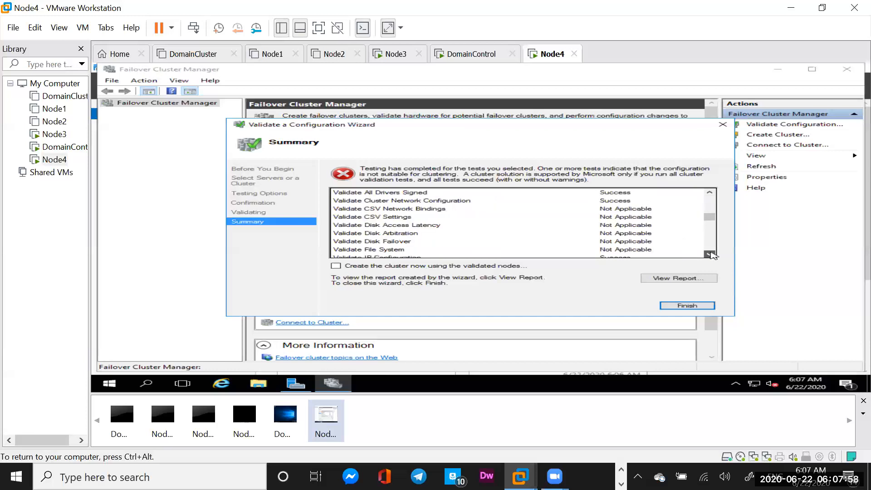
{"action": "left_click", "coordinate": [709, 254]}
{"action": "left_click", "coordinate": [709, 254]}
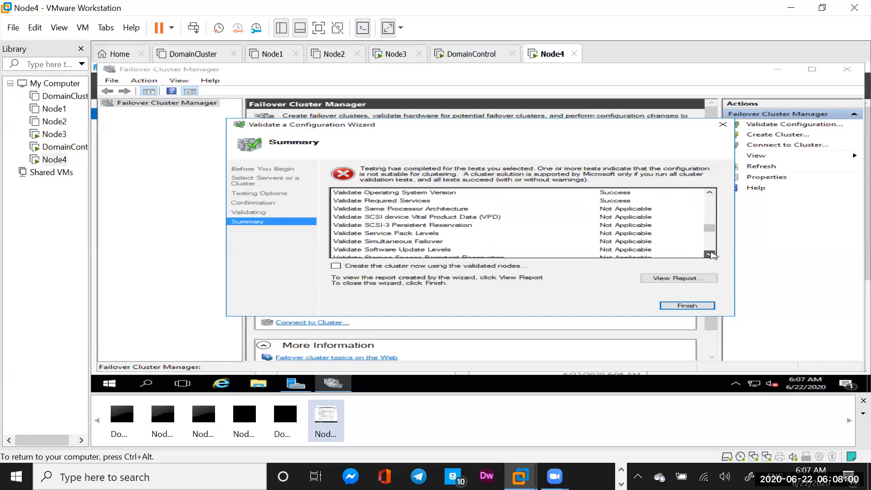
{"action": "left_click", "coordinate": [709, 254]}
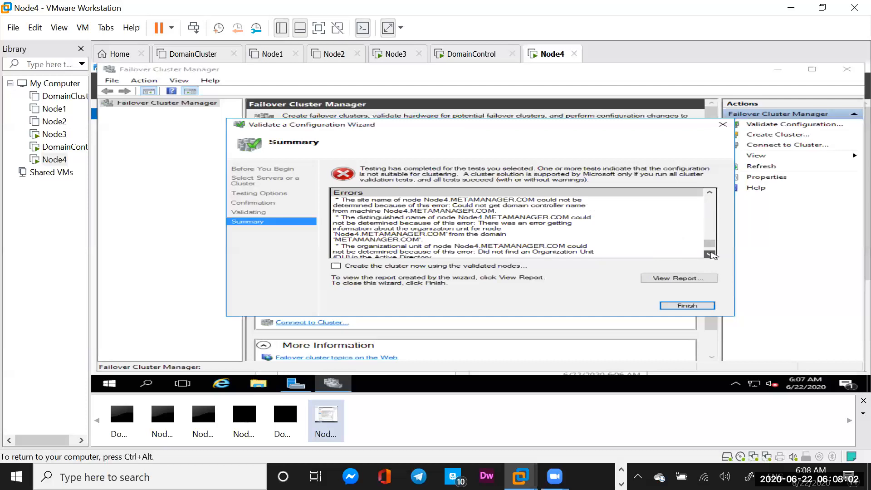
{"action": "left_click", "coordinate": [709, 254]}
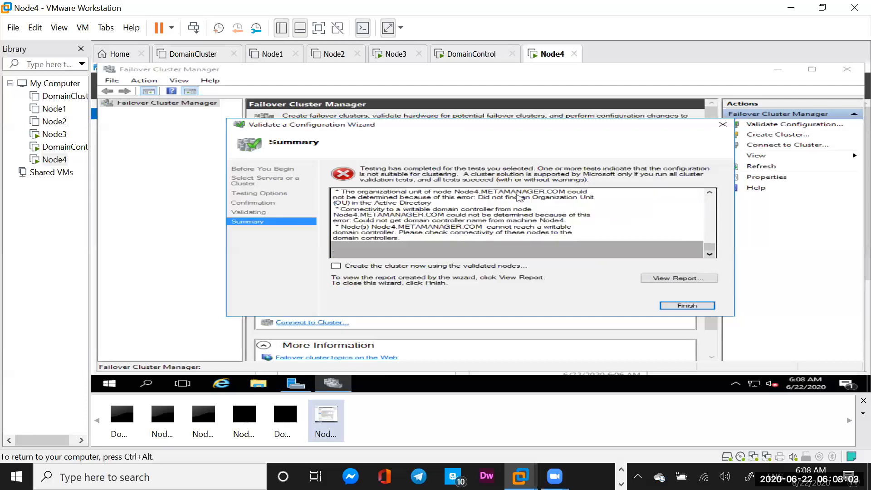
{"action": "left_click", "coordinate": [709, 192]}
{"action": "left_click", "coordinate": [709, 192]}
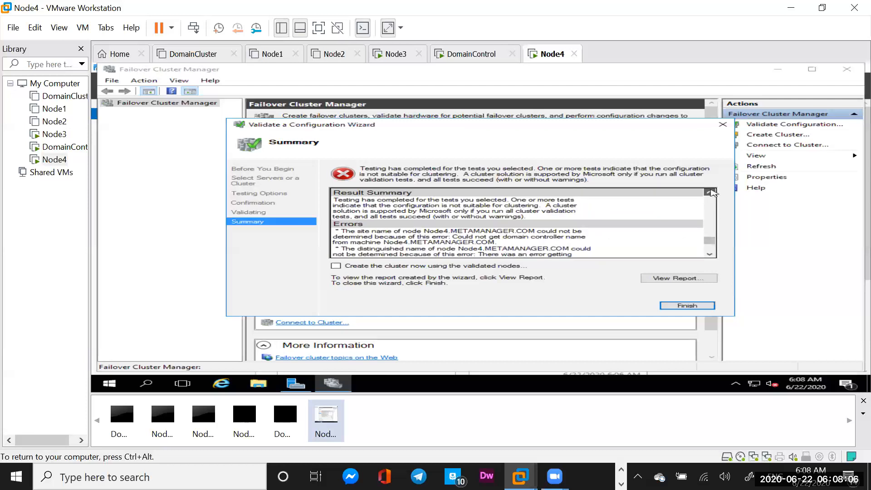
{"action": "left_click", "coordinate": [709, 192]}
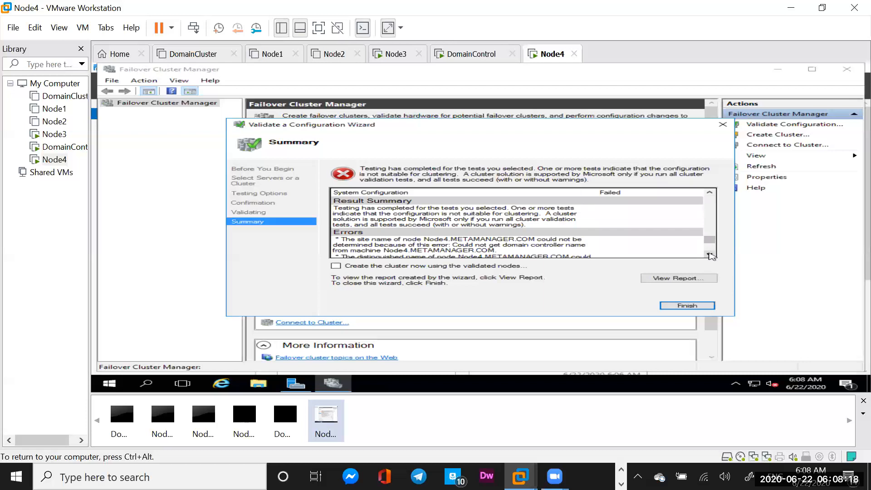
{"action": "scroll", "coordinate": [710, 256], "scroll_direction": "down", "scroll_amount": 2}
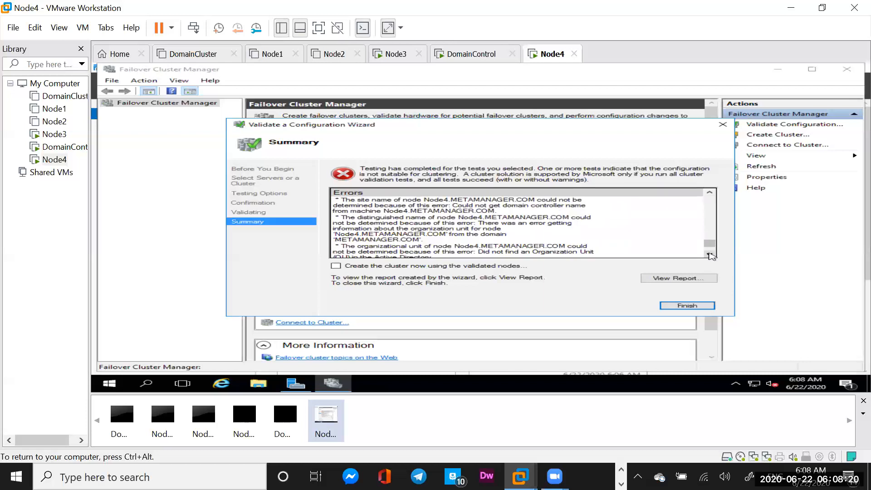